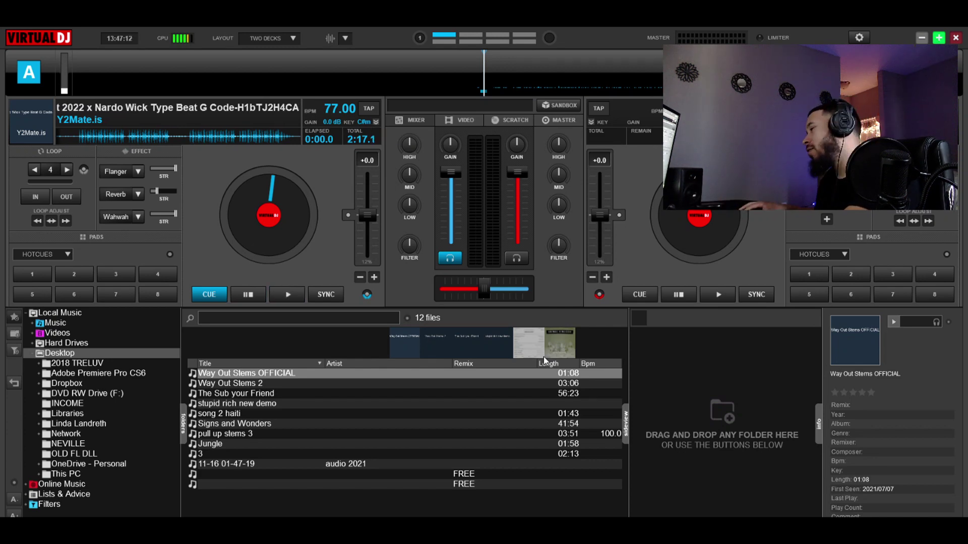
pyautogui.hotkey('alt', 'Tab')
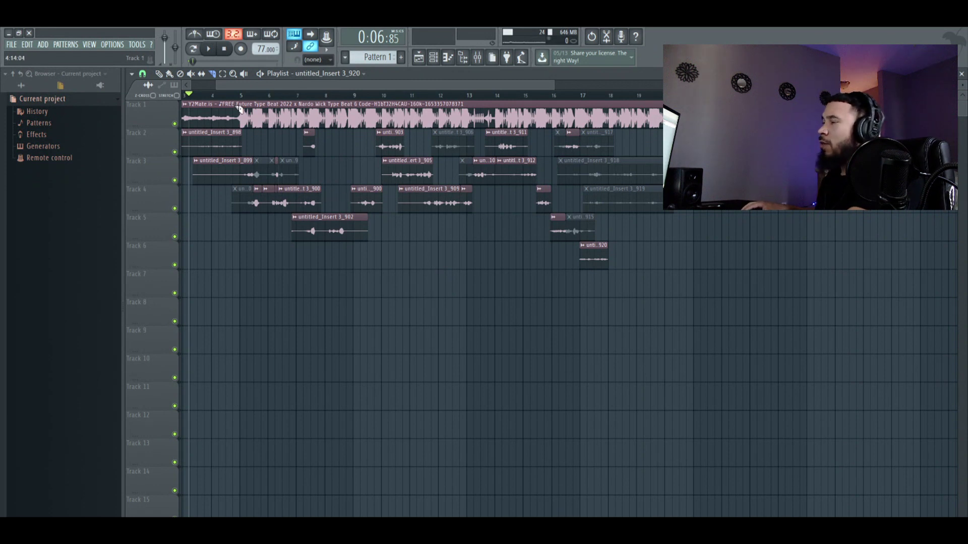
pyautogui.scroll(3, 244, 96)
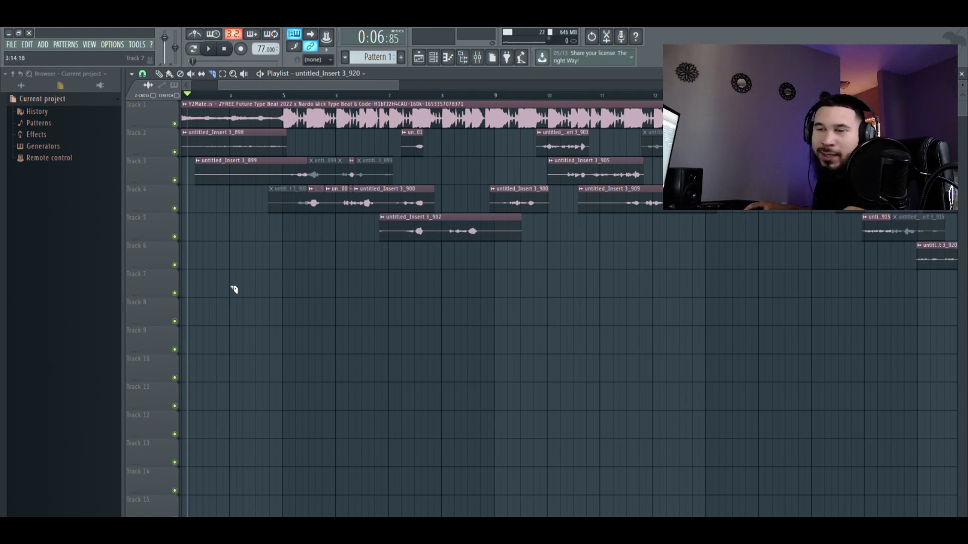
pyautogui.scroll(-4, 305, 101)
pyautogui.press('F9')
pyautogui.press('F9')
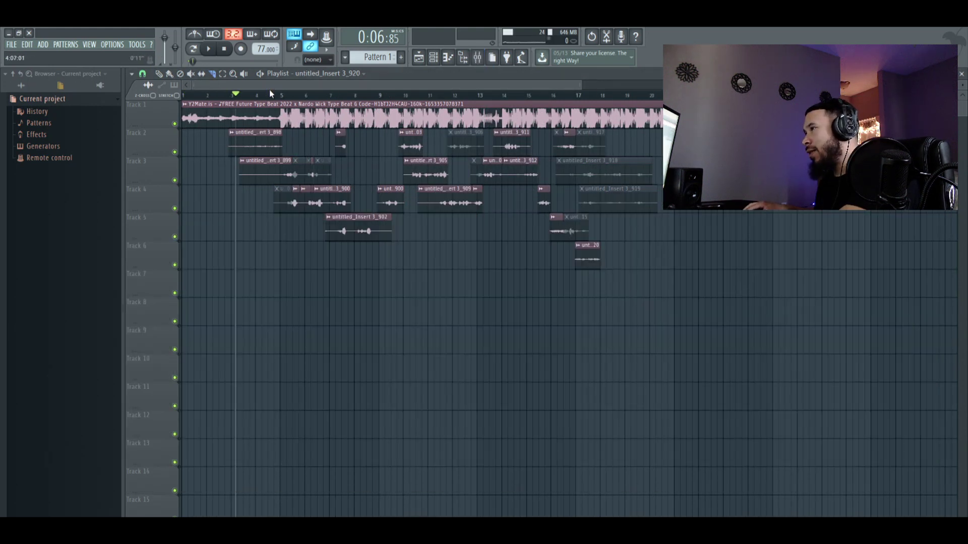
pyautogui.click(211, 49)
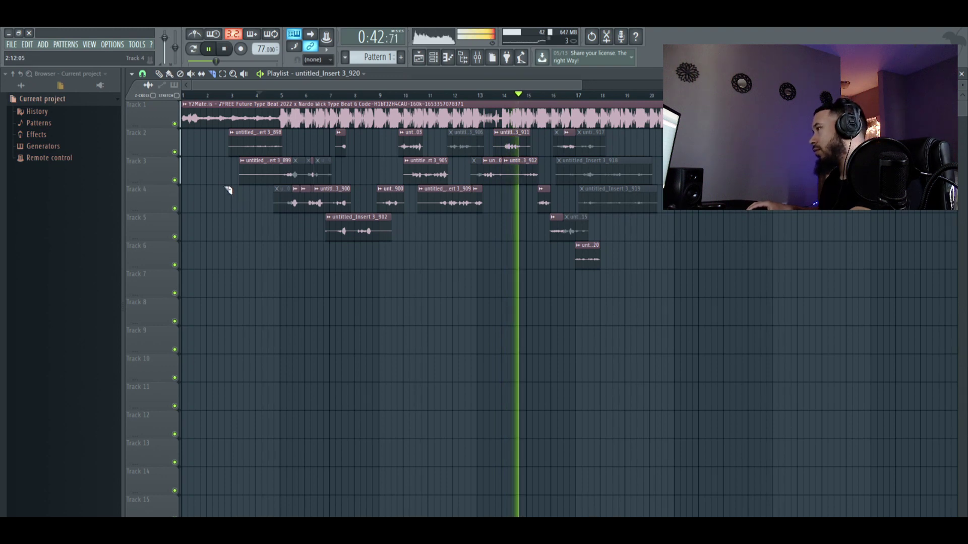
pyautogui.press('space')
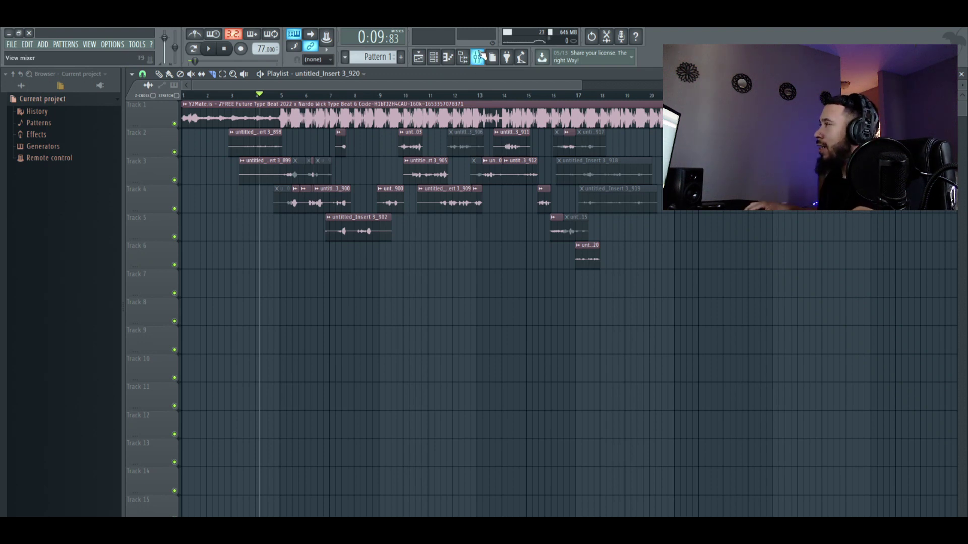
# In the mixer, rename insert 100 to 'REVERB' and select the VERSE insert to show its chain.
pyautogui.click(479, 56)
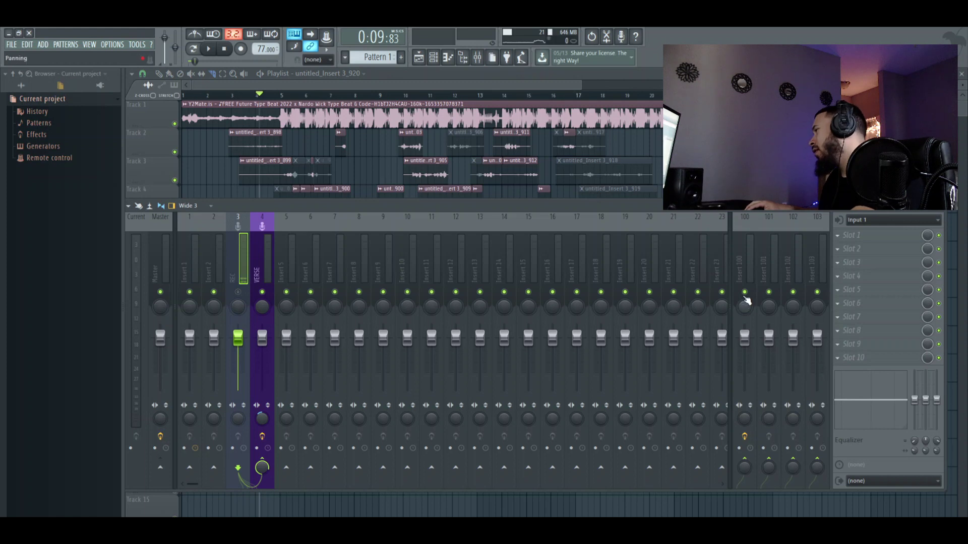
pyautogui.rightClick(742, 278)
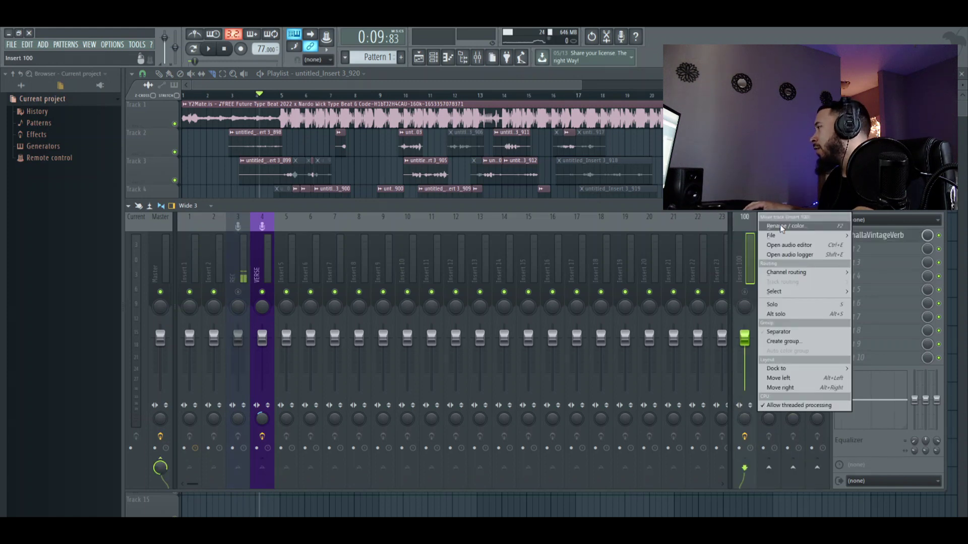
pyautogui.click(779, 225)
pyautogui.write('REVERB')
pyautogui.press('Return')
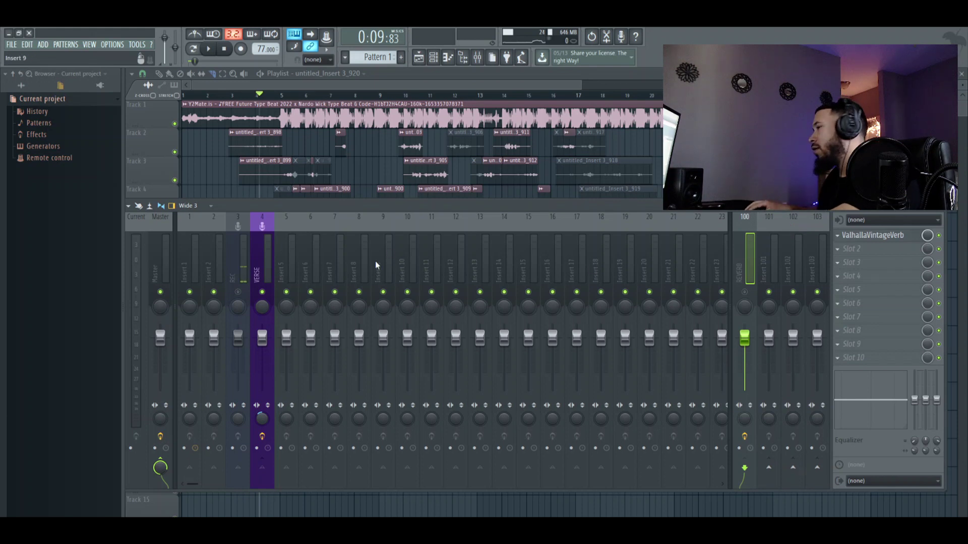
pyautogui.click(257, 266)
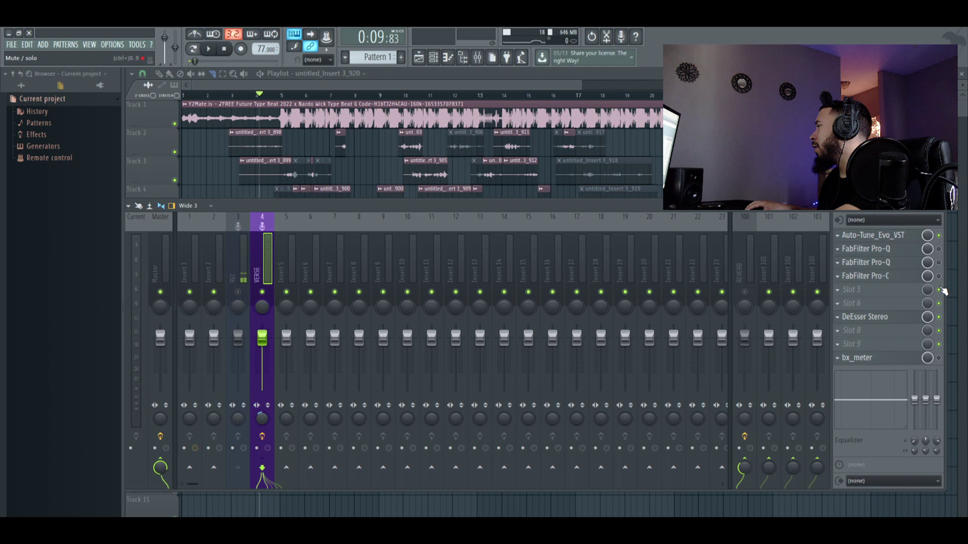
# Open the VERSE Auto-Tune Evo (Alto/Tenor, C# Minor), then bring the mixer back in front.
pyautogui.click(875, 236)
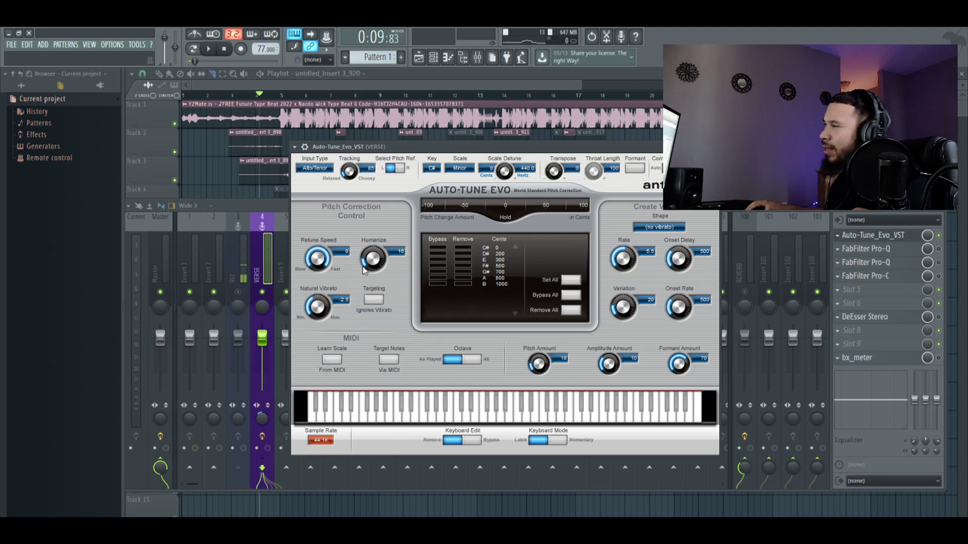
pyautogui.click(276, 213)
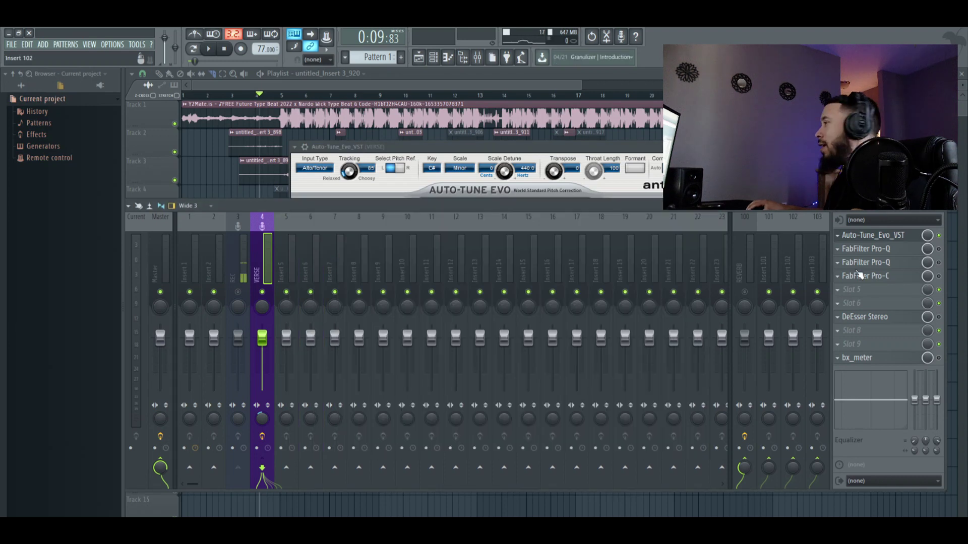
# Open the first VERSE Pro-Q, close Auto-Tune, and set the analyzer to Pre+Post.
pyautogui.click(891, 250)
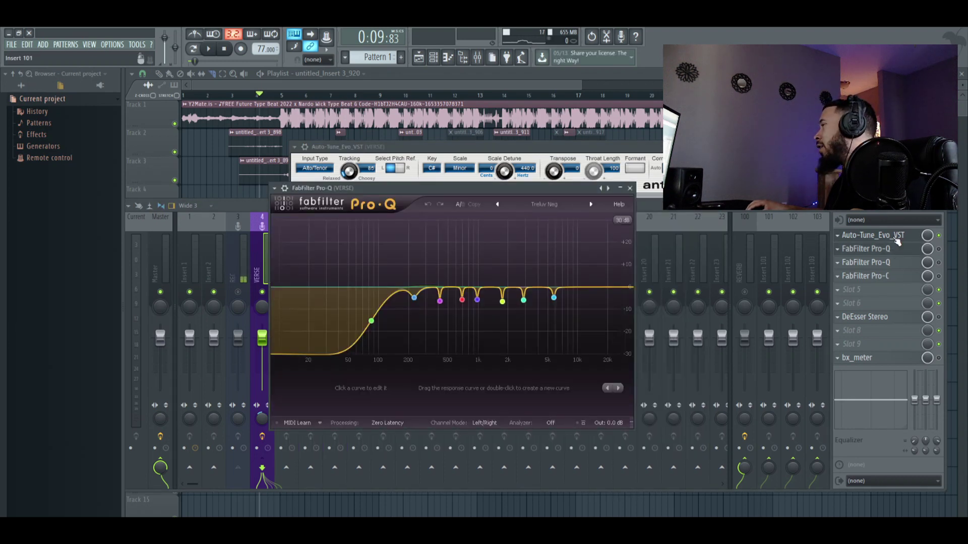
pyautogui.click(940, 250)
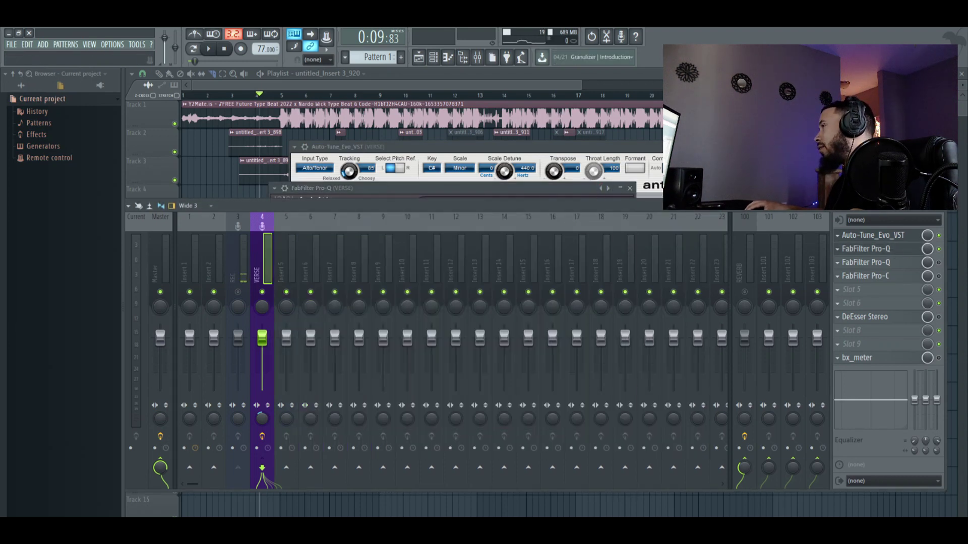
pyautogui.click(608, 188)
pyautogui.click(578, 189)
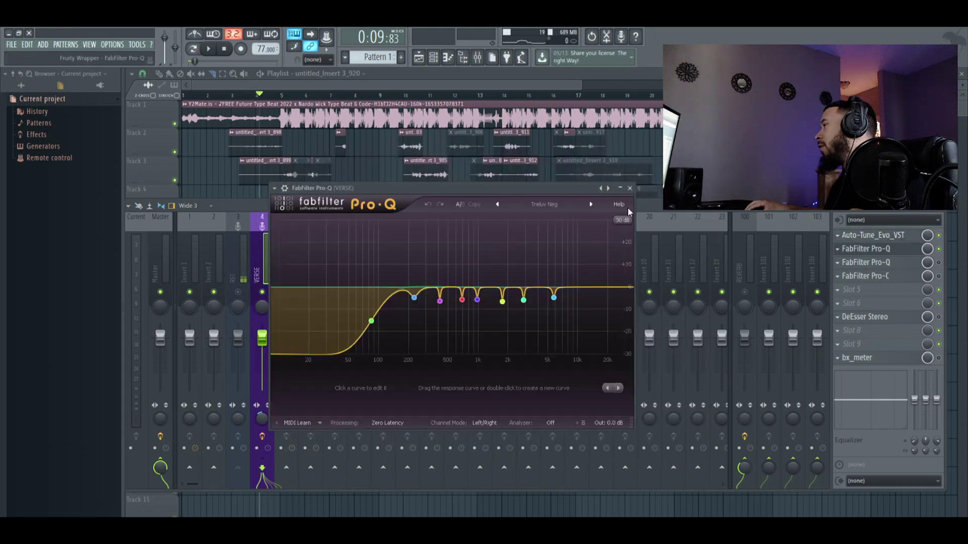
pyautogui.click(552, 425)
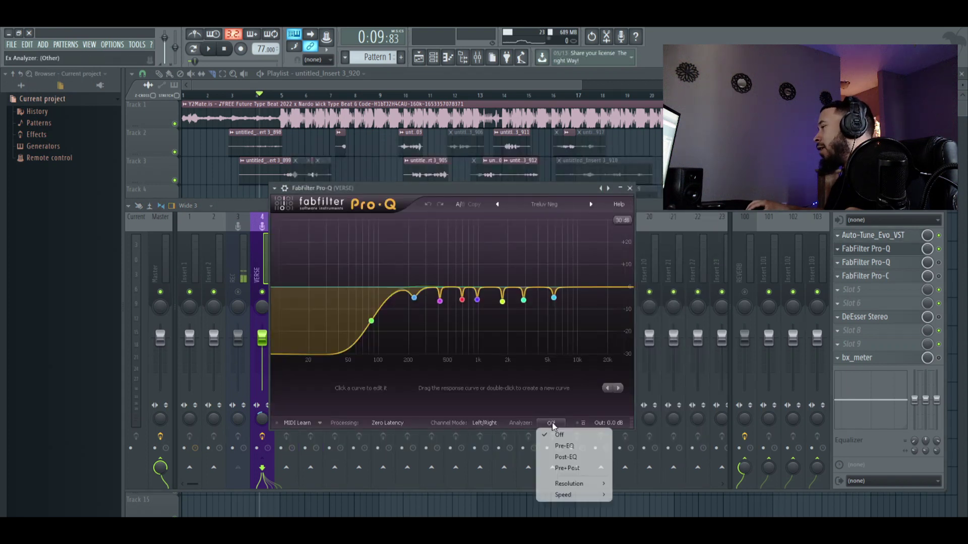
pyautogui.click(562, 466)
# Delete the Pro-Q notch bands below 1 kHz.
pyautogui.click(414, 298)
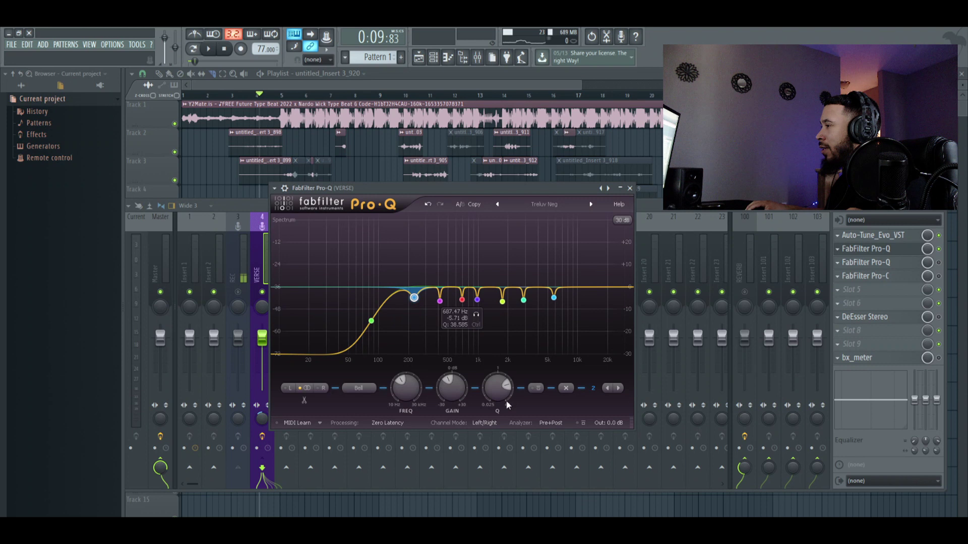
pyautogui.click(561, 391)
pyautogui.click(561, 390)
pyautogui.click(561, 390)
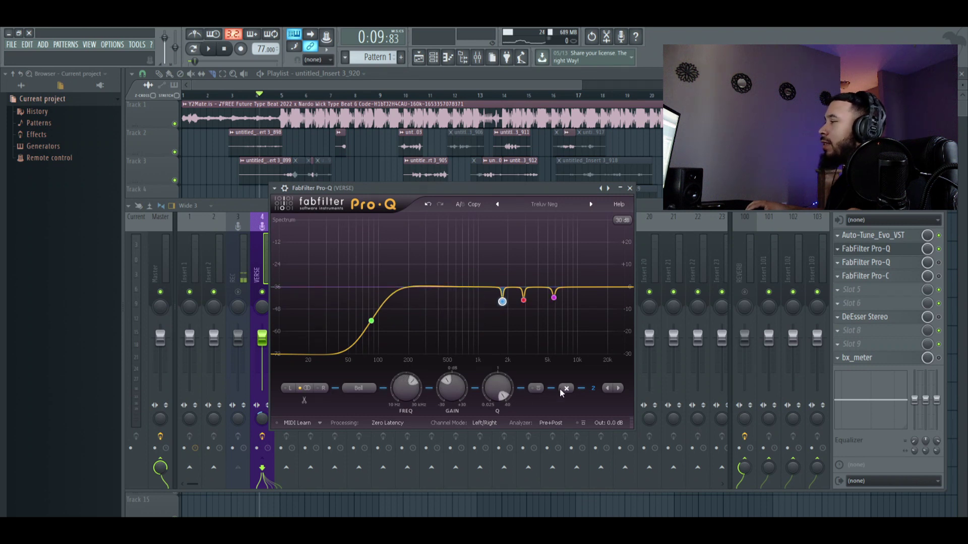
pyautogui.click(560, 390)
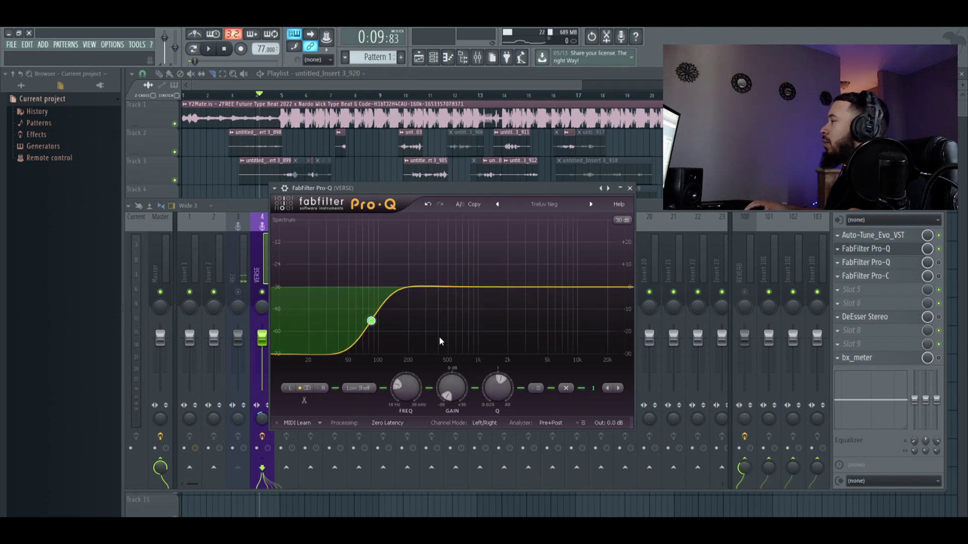
# Sweep the low shelf between about 20 Hz and 81 Hz, settling near 66 Hz.
pyautogui.moveTo(371, 320); pyautogui.dragTo(311, 322)
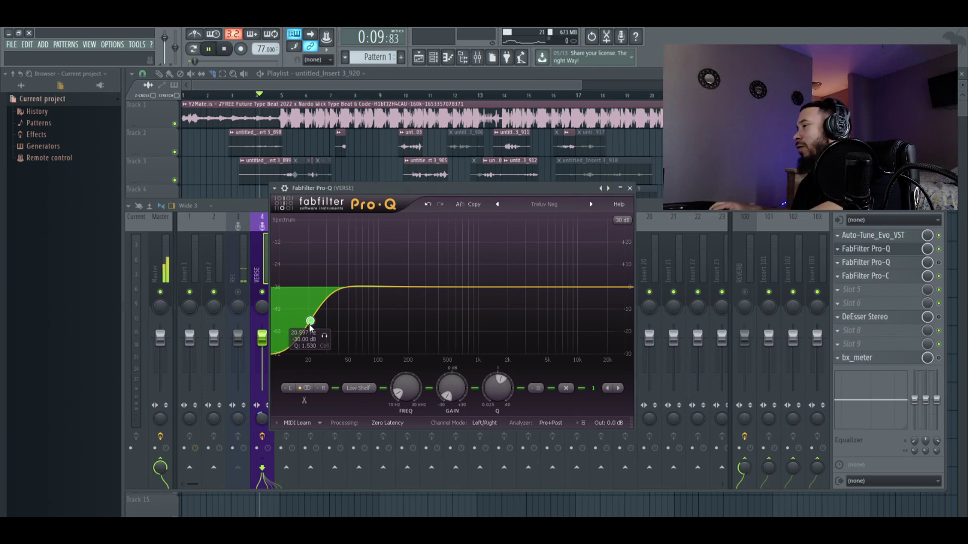
pyautogui.moveTo(310, 327); pyautogui.dragTo(367, 340)
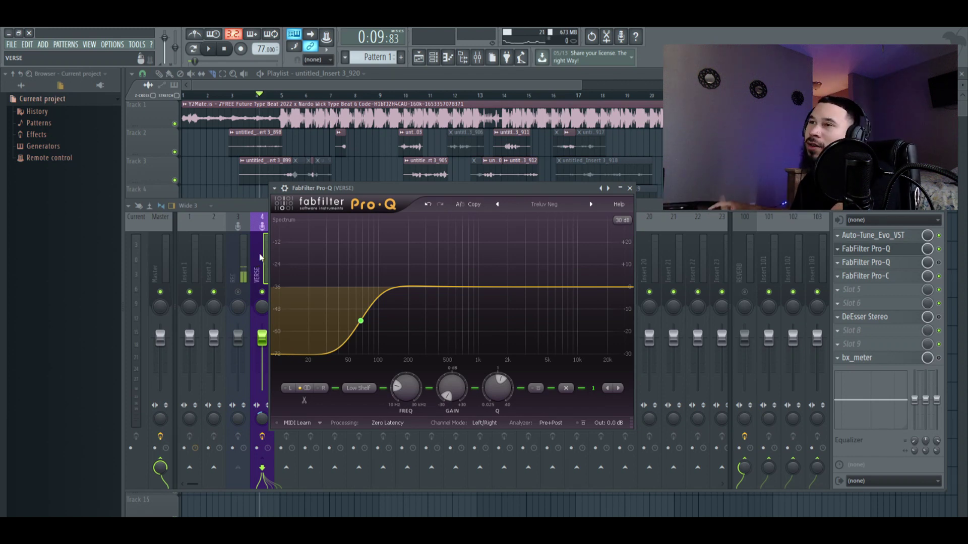
pyautogui.moveTo(365, 316)
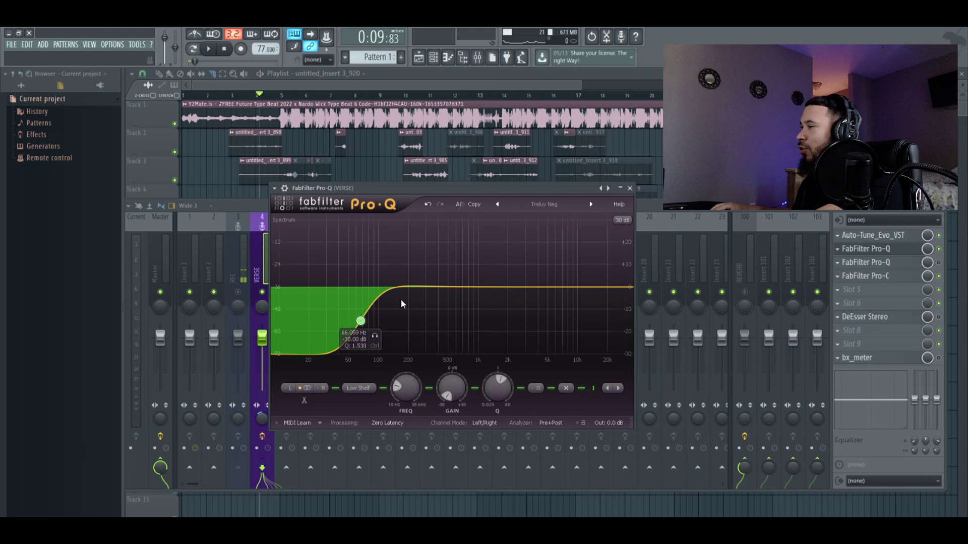
# Add bell bands near 150 Hz, 500 Hz and 1.6 kHz, boosting then flattening each to about 0 dB.
pyautogui.moveTo(418, 288); pyautogui.dragTo(410, 262)
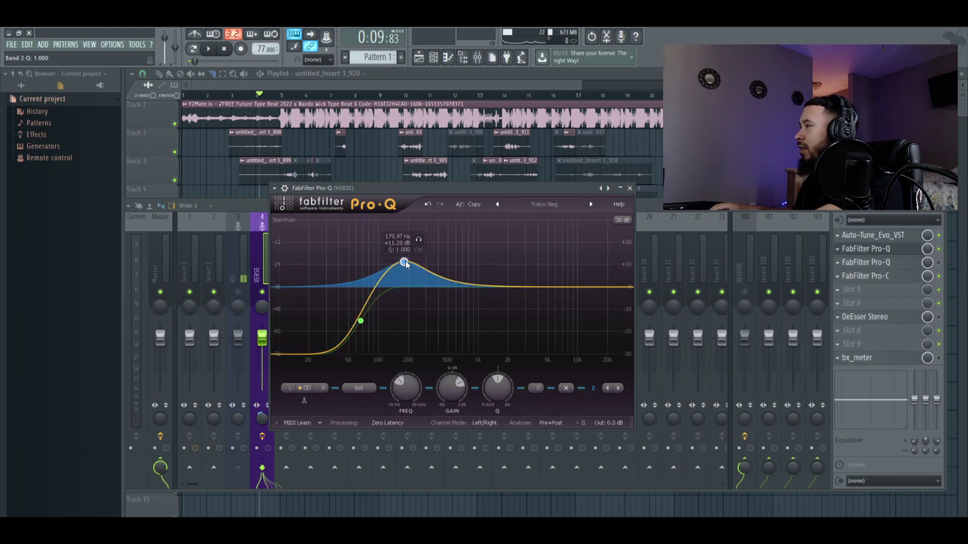
pyautogui.scroll(6, 405, 263)
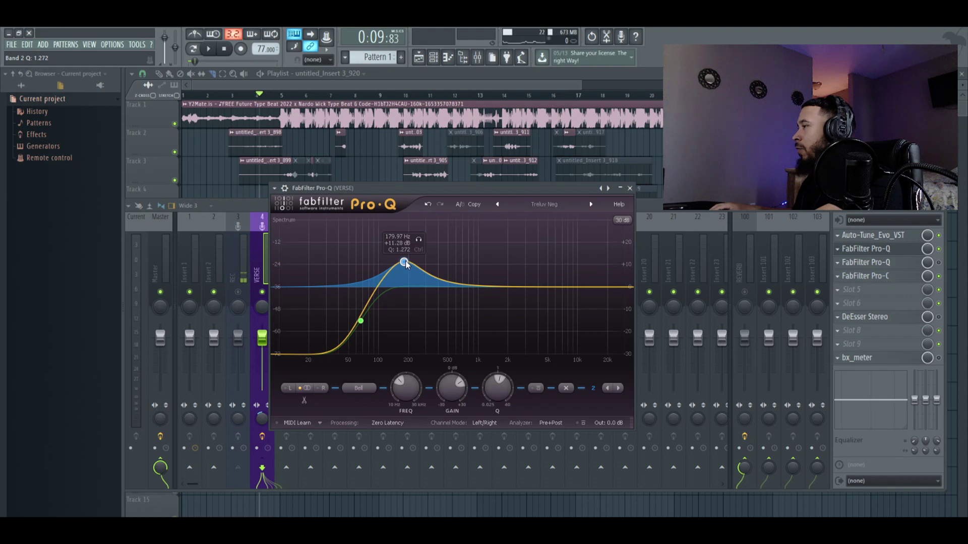
pyautogui.moveTo(405, 263); pyautogui.dragTo(400, 189)
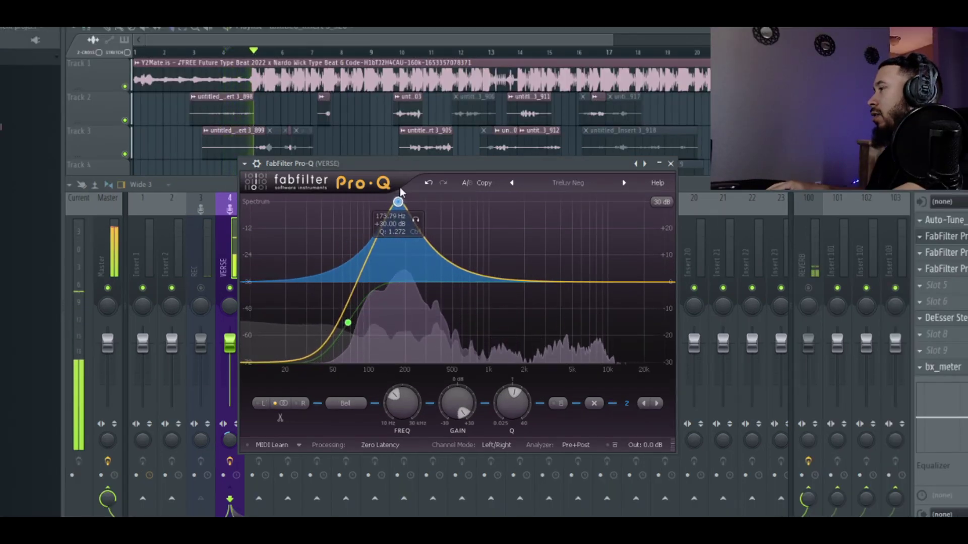
pyautogui.moveTo(457, 404); pyautogui.dragTo(441, 477)
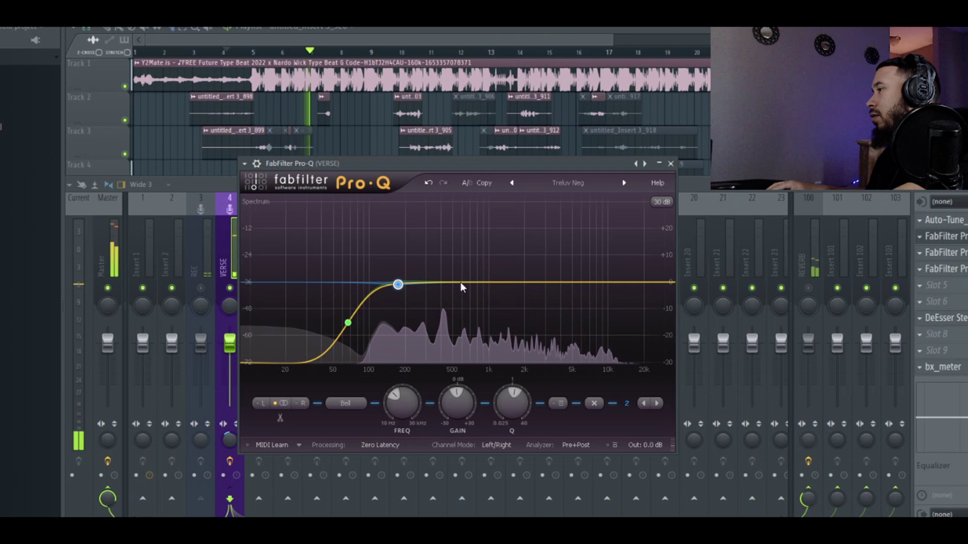
pyautogui.moveTo(460, 283); pyautogui.dragTo(446, 138)
pyautogui.moveTo(457, 409); pyautogui.dragTo(445, 477)
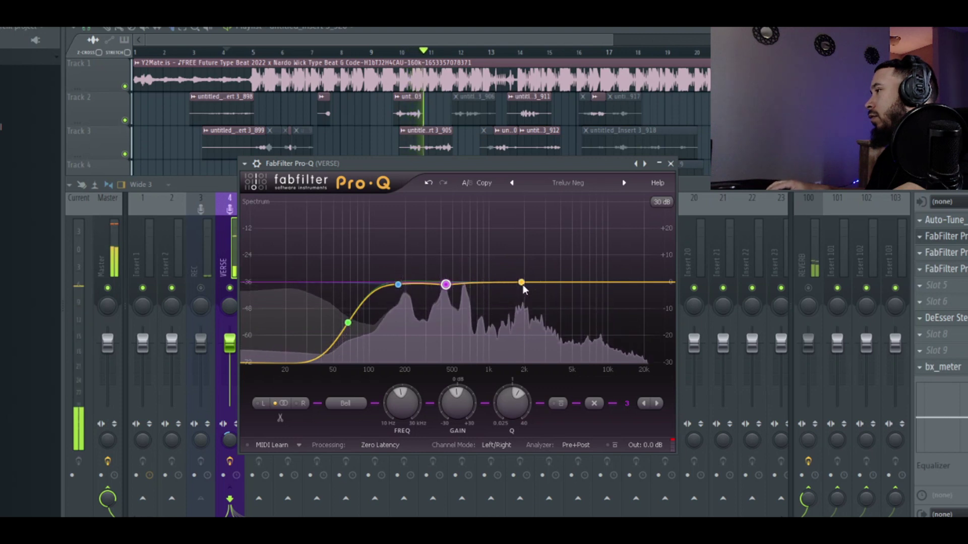
pyautogui.moveTo(534, 282); pyautogui.dragTo(516, 146)
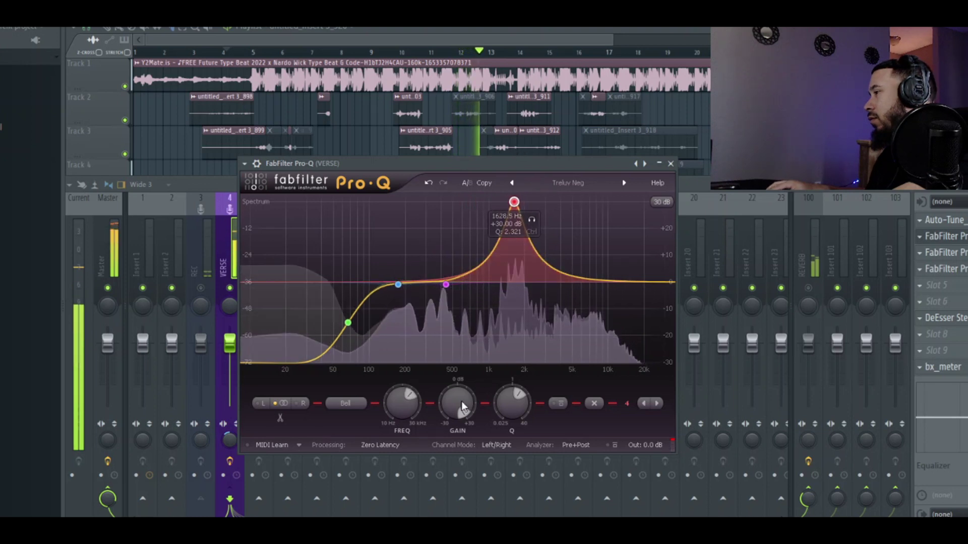
pyautogui.moveTo(461, 405); pyautogui.dragTo(457, 486)
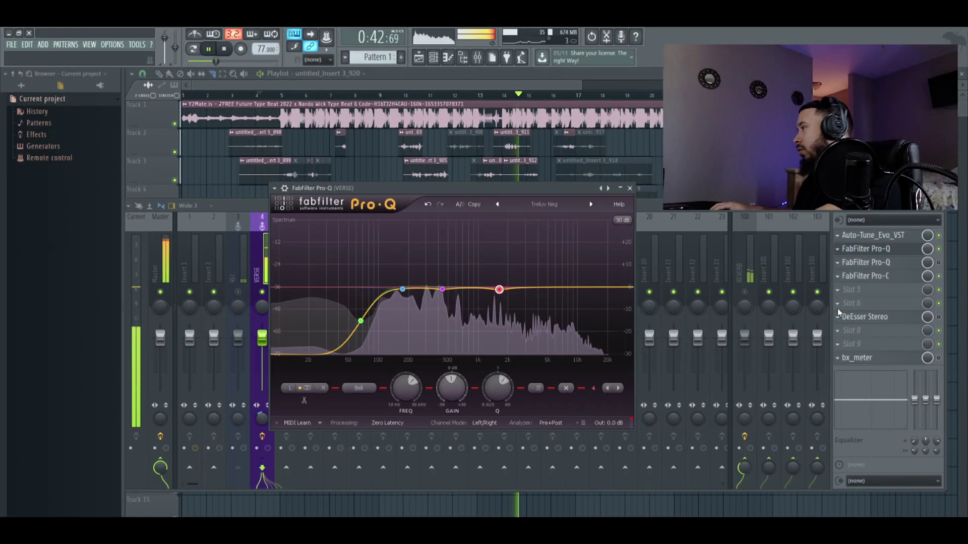
# Reopen the first Pro-Q and cut bands 2 and 3 by a few dB.
pyautogui.click(876, 249)
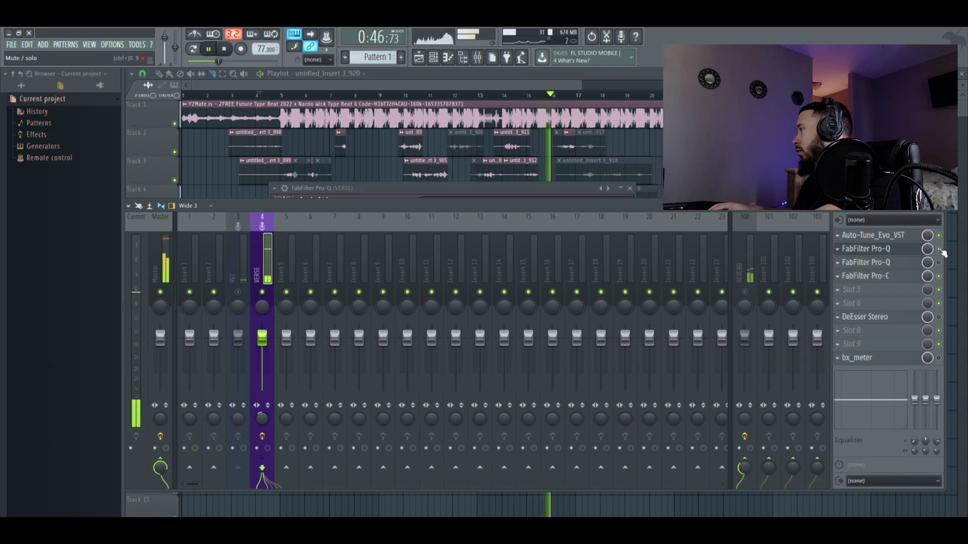
pyautogui.click(860, 250)
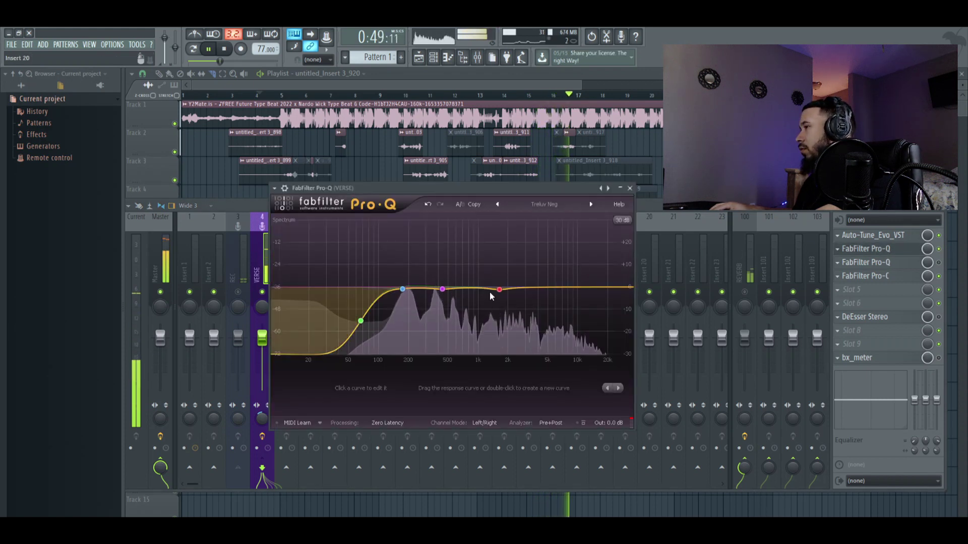
pyautogui.click(403, 289)
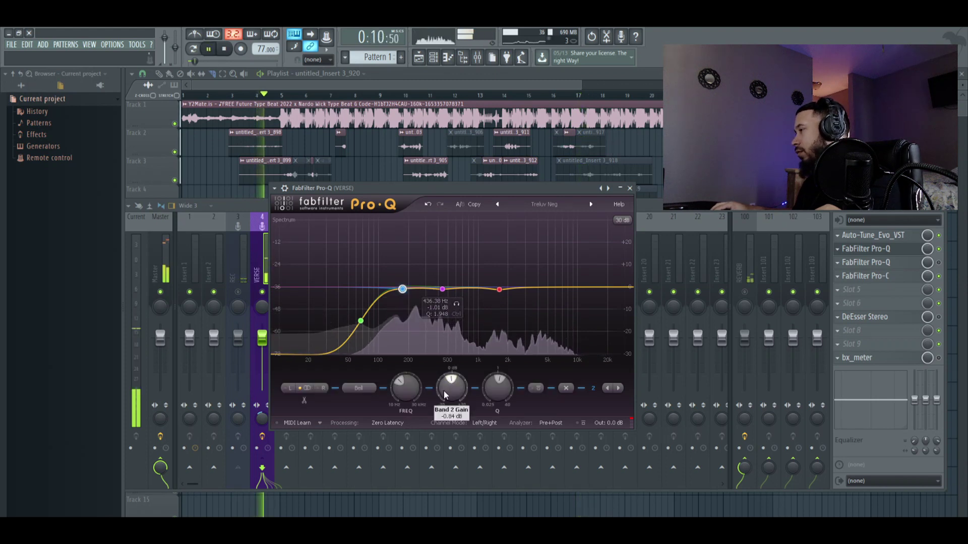
pyautogui.moveTo(445, 396)
pyautogui.mouseDown()
pyautogui.moveTo(452, 388)
pyautogui.moveTo(445, 404)
pyautogui.moveTo(447, 390)
pyautogui.mouseUp()
pyautogui.click(442, 290)
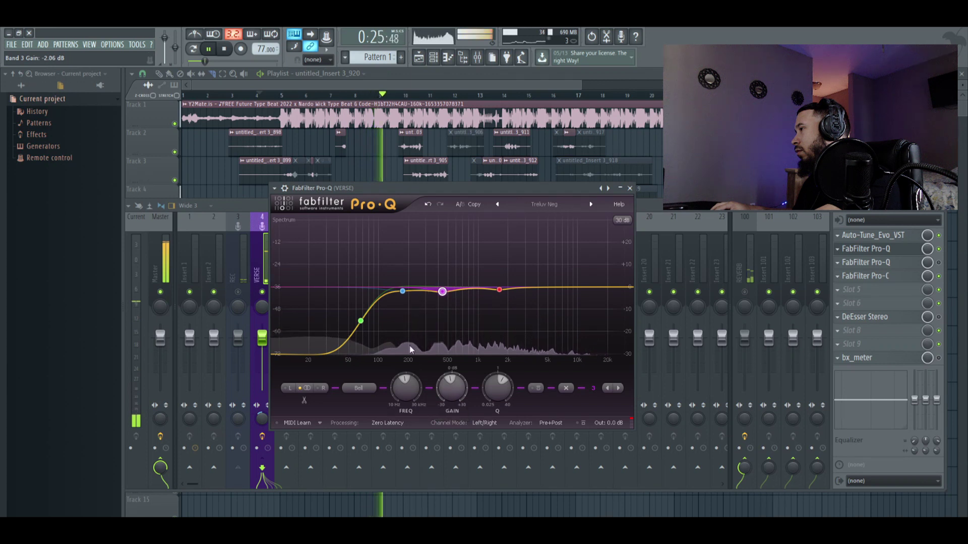
pyautogui.click(402, 291)
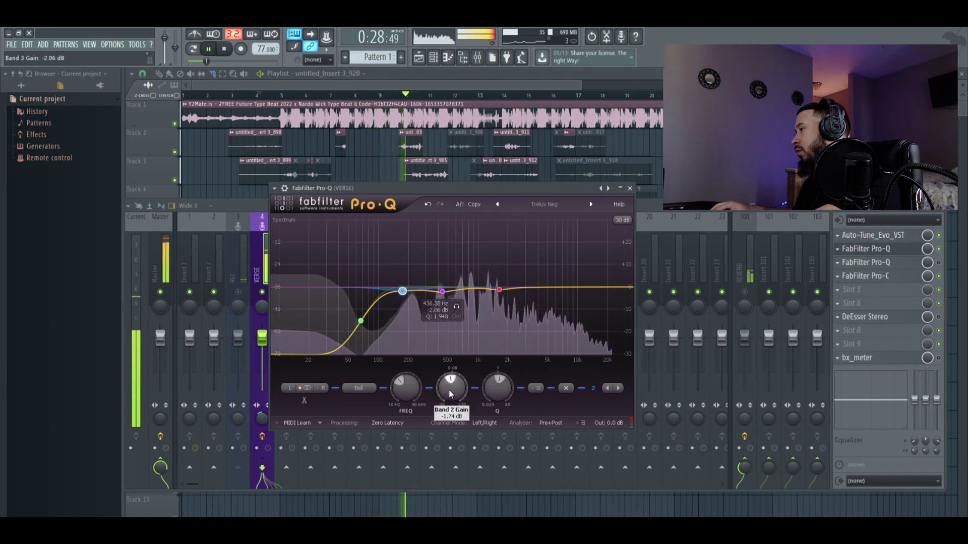
pyautogui.moveTo(451, 395); pyautogui.dragTo(451, 400)
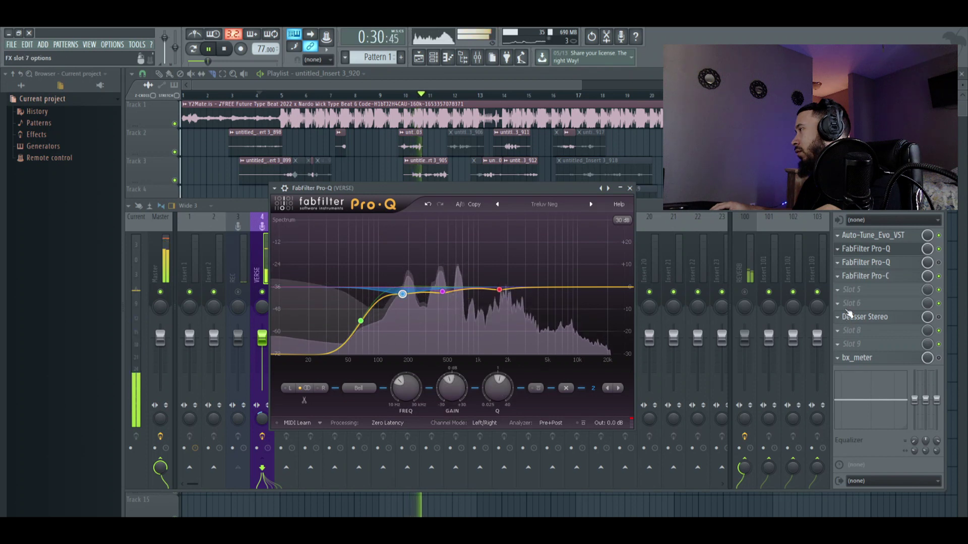
# In the second Pro-Q, disable the 1.9 kHz band and set the analyzer to Pre+Post.
pyautogui.click(938, 249)
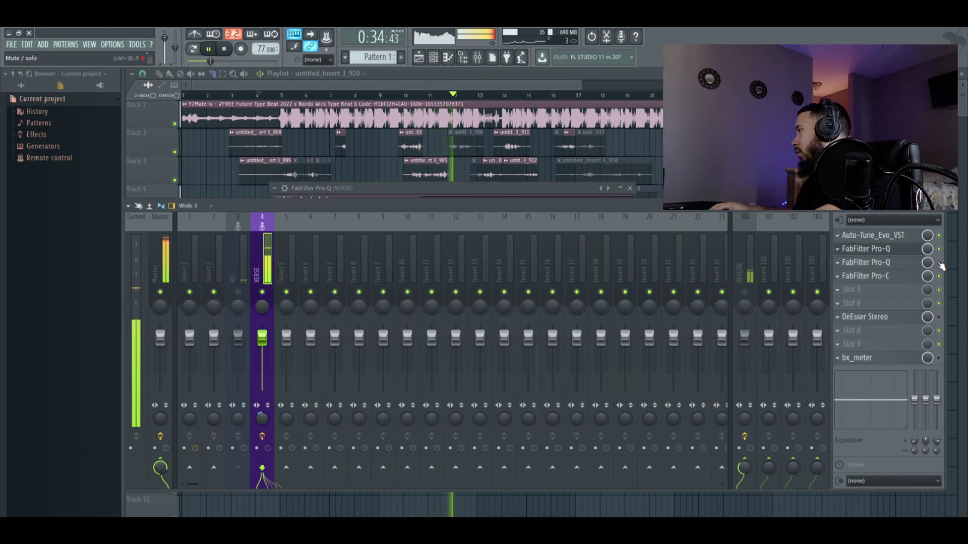
pyautogui.click(882, 266)
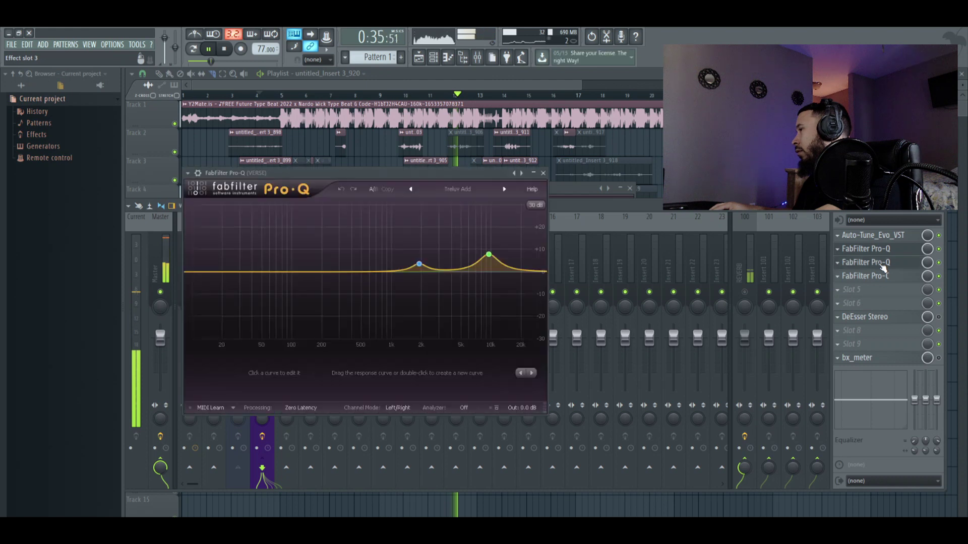
pyautogui.rightClick(416, 269)
pyautogui.click(434, 271)
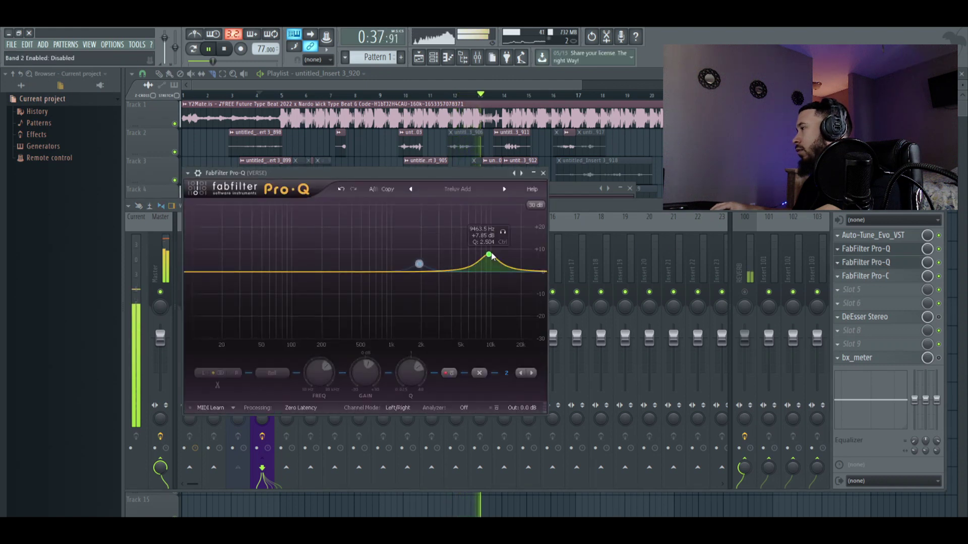
pyautogui.click(464, 408)
pyautogui.click(491, 453)
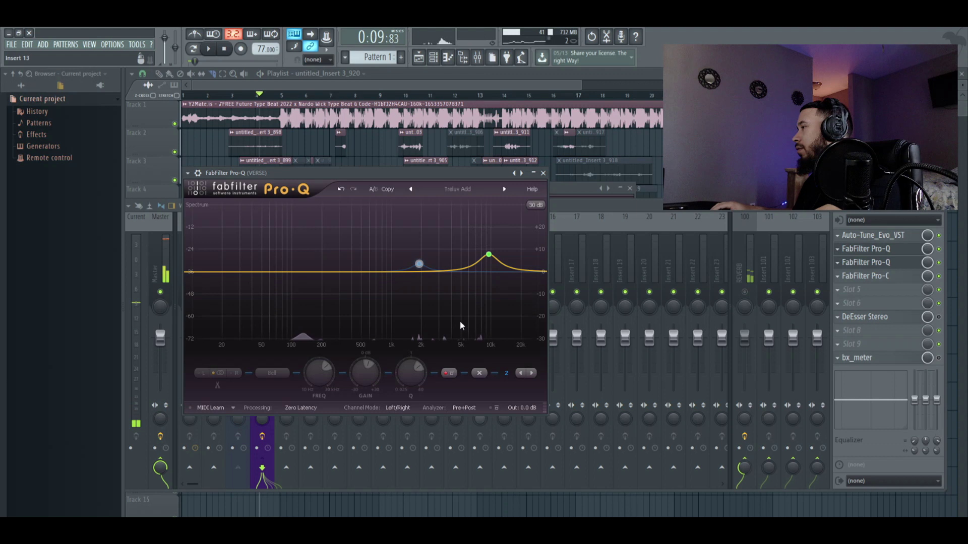
# Check the first VERSE Pro-Q, then mute Track 1's beat in the playlist.
pyautogui.click(874, 250)
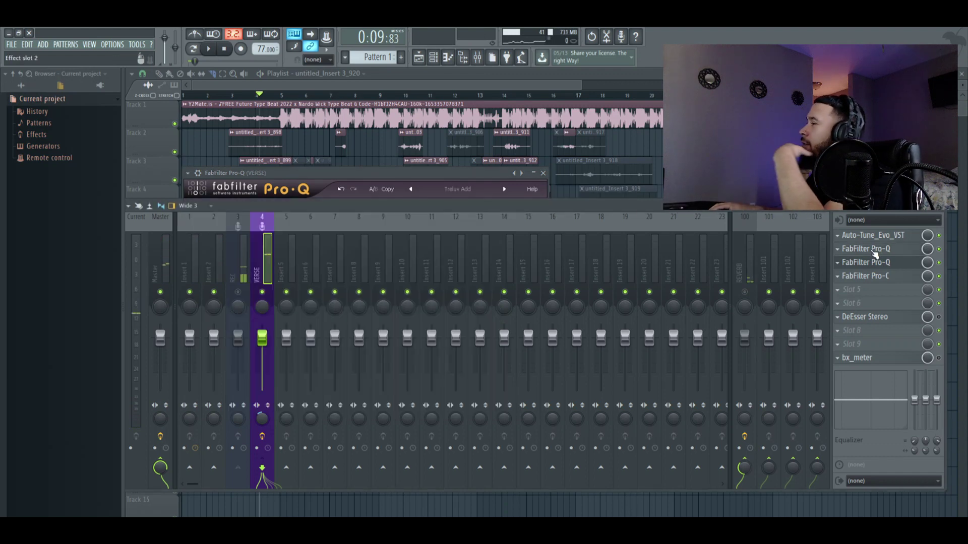
pyautogui.click(875, 250)
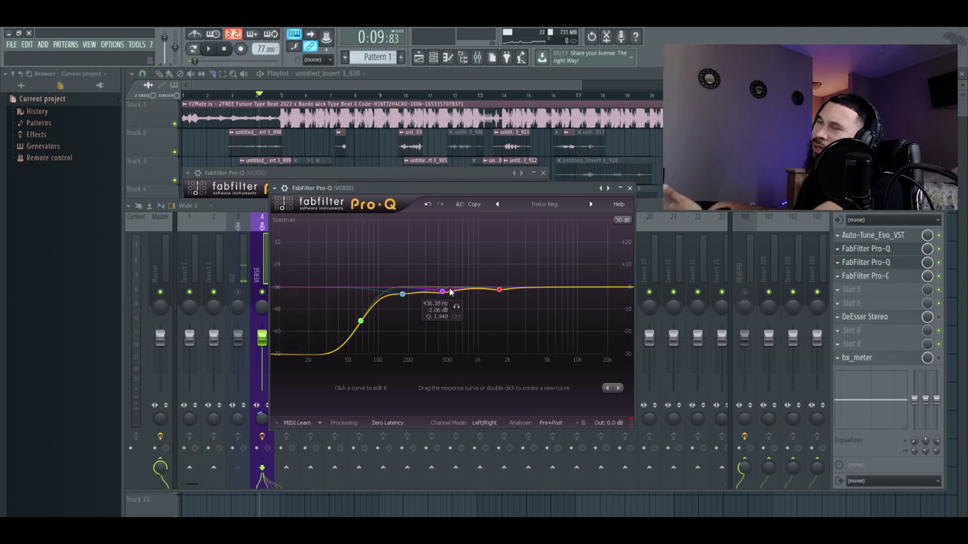
pyautogui.click(174, 123)
pyautogui.click(175, 123)
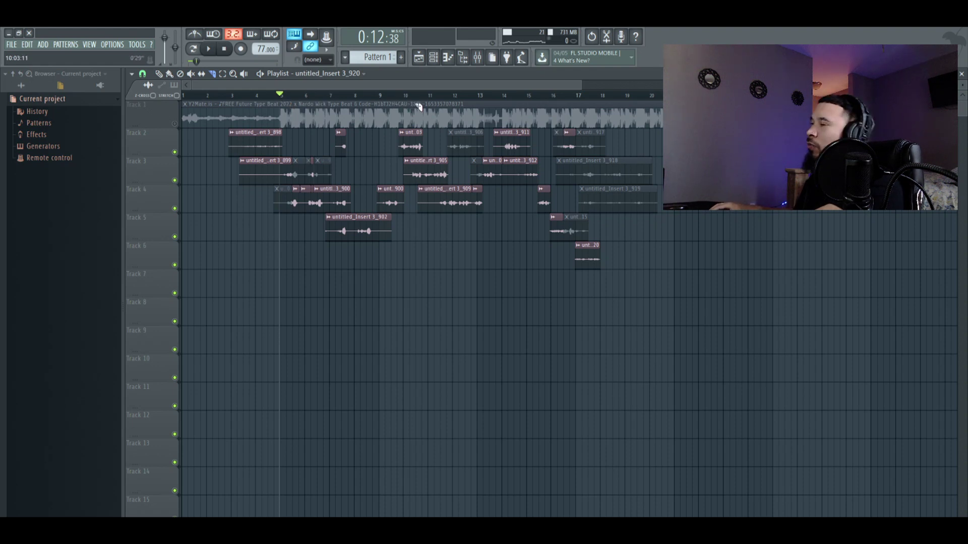
# Start playback, show the mixer, and open the VERSE track's second Pro-Q.
pyautogui.press('space')
pyautogui.click(476, 58)
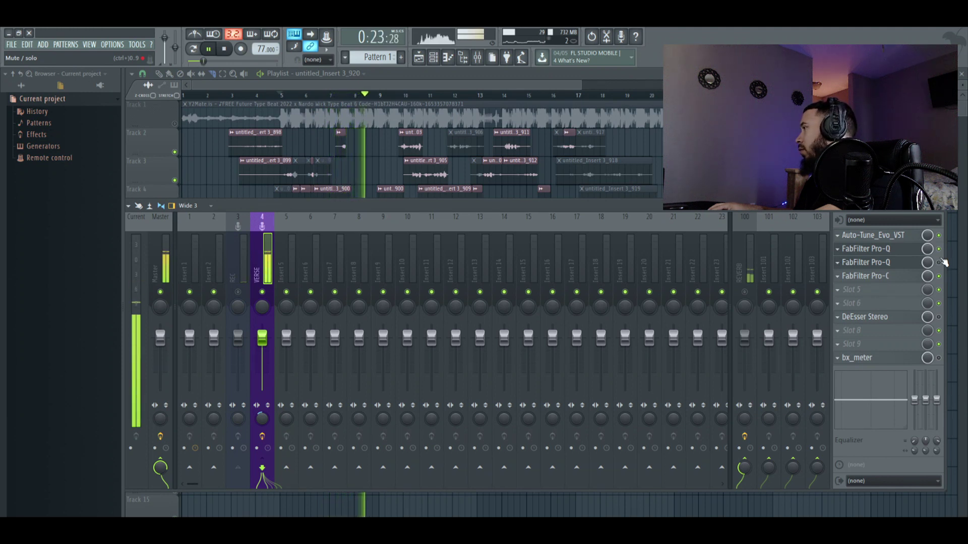
pyautogui.click(894, 264)
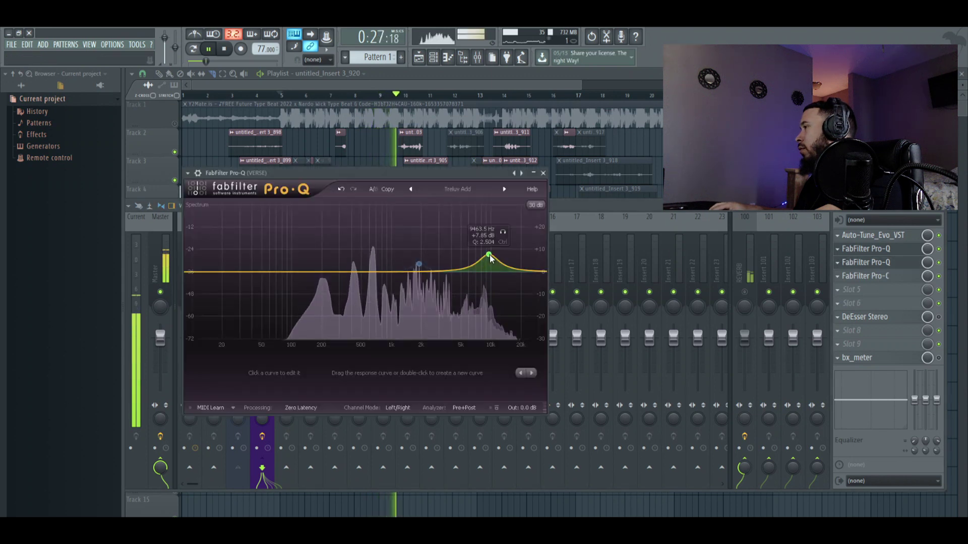
# Re-enable the 1.9 kHz band and add a gentle low bell settled near 100 Hz.
pyautogui.rightClick(419, 264)
pyautogui.click(437, 271)
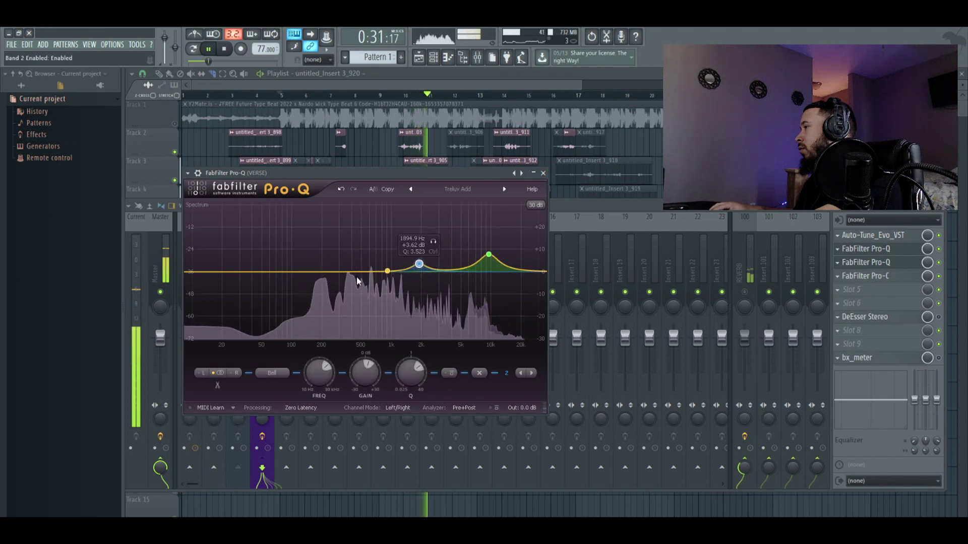
pyautogui.moveTo(298, 273); pyautogui.dragTo(300, 256)
pyautogui.scroll(8, 300, 256)
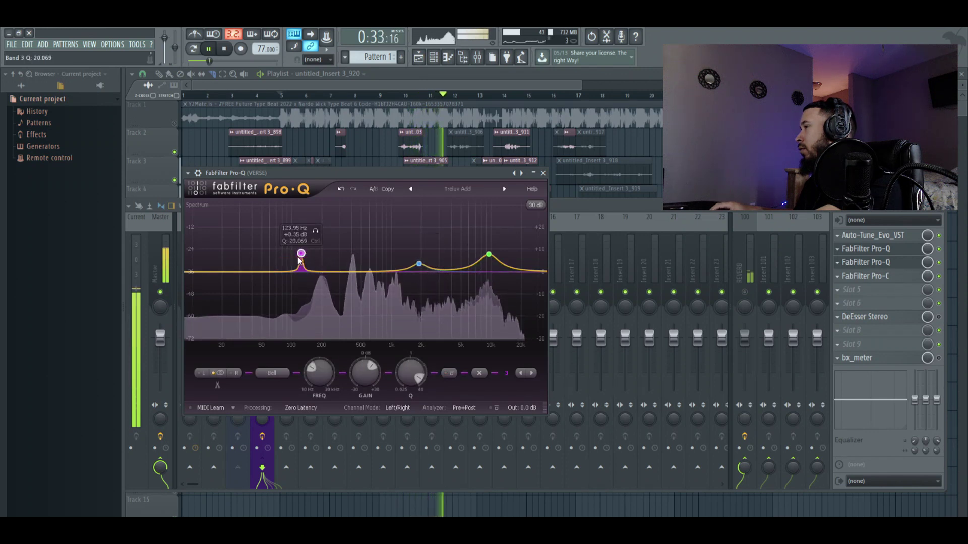
pyautogui.scroll(-5, 299, 258)
pyautogui.moveTo(299, 258); pyautogui.dragTo(290, 174)
pyautogui.moveTo(366, 372); pyautogui.dragTo(359, 438)
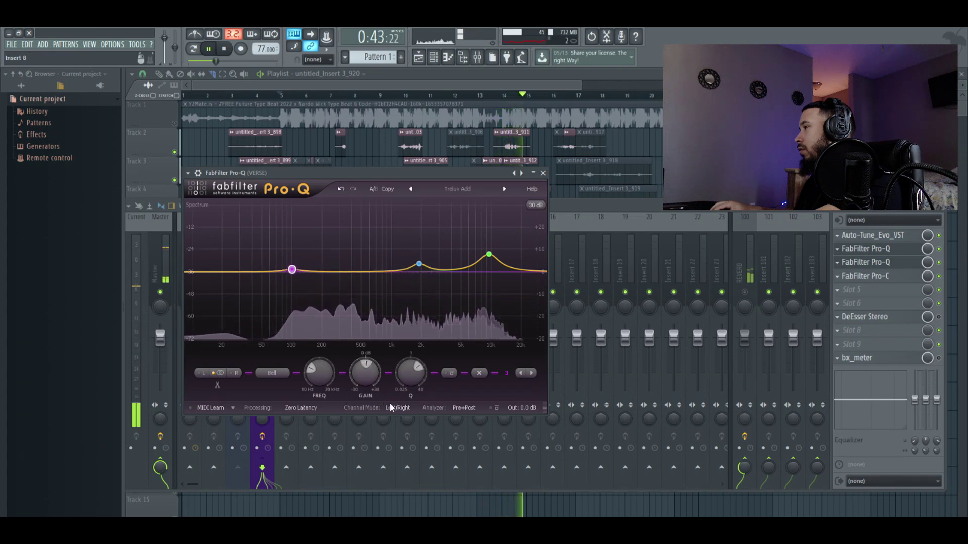
# Close the EQ, unmute Track 1's beat, reopen the second Pro-Q, and restart playback.
pyautogui.click(543, 173)
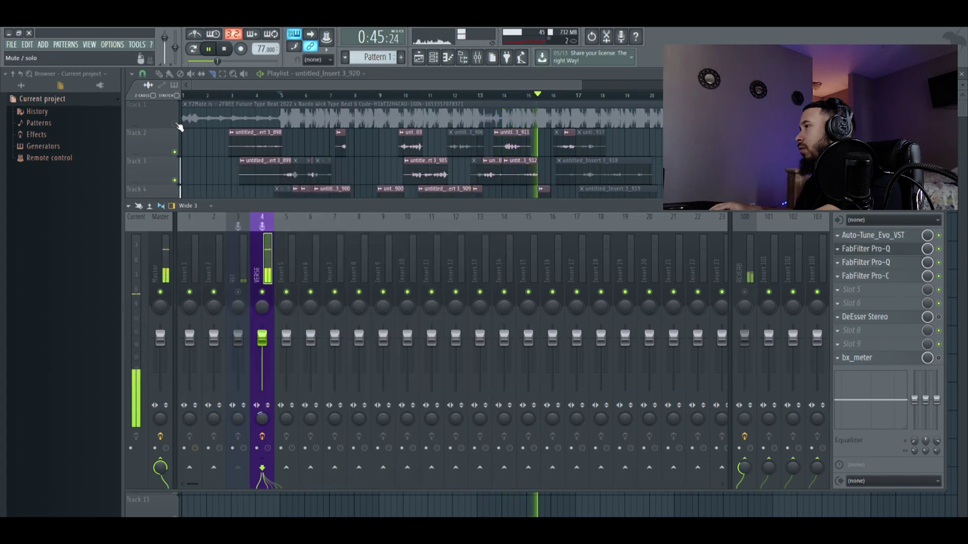
pyautogui.click(176, 126)
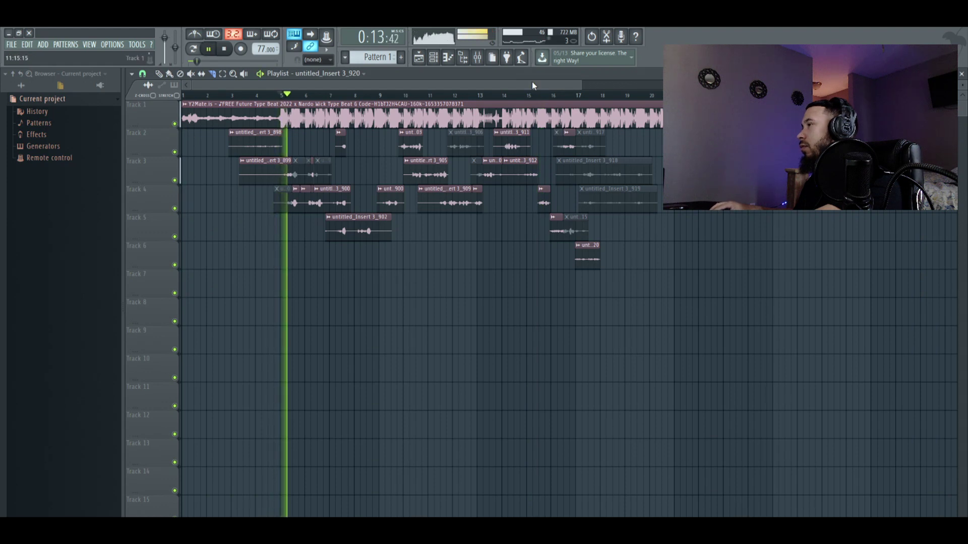
pyautogui.click(478, 59)
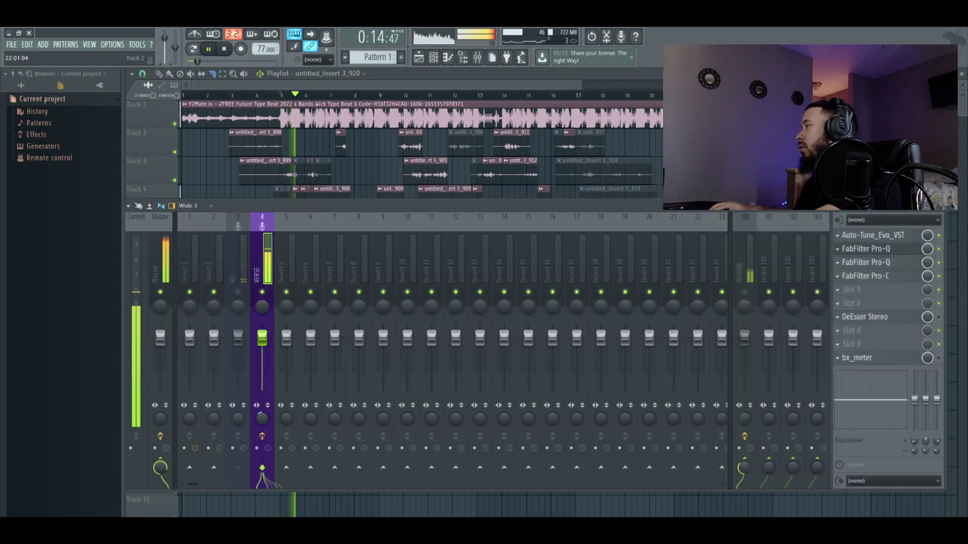
pyautogui.click(895, 267)
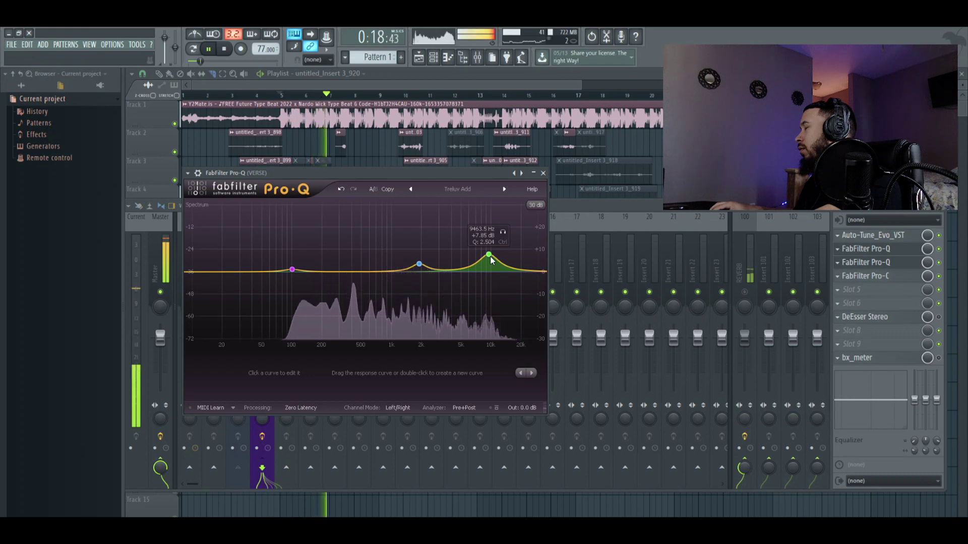
pyautogui.press('space')
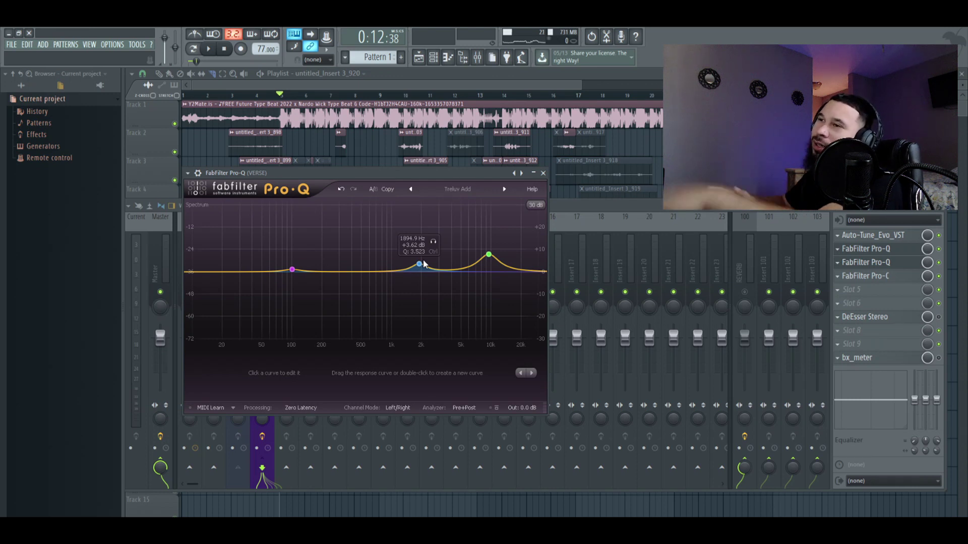
pyautogui.press('space')
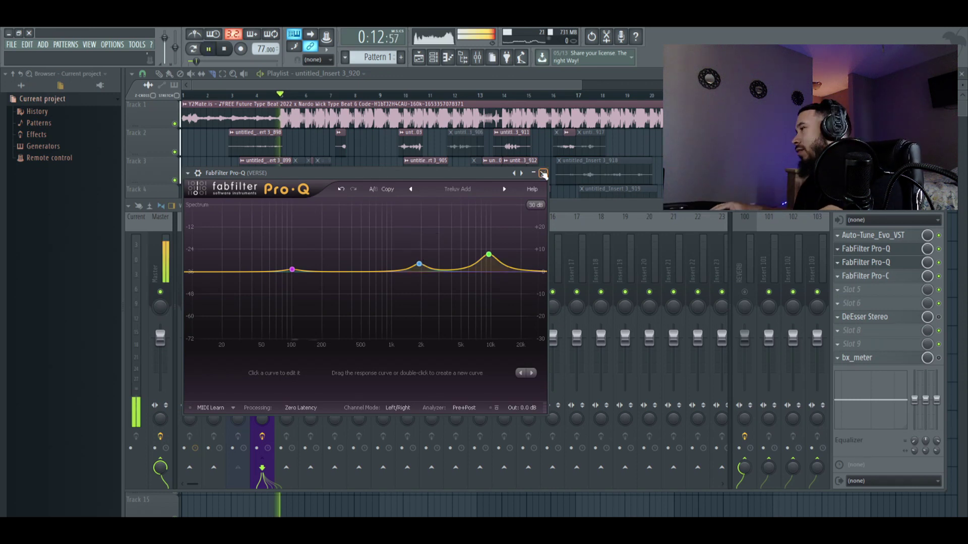
# Disable the 1.9 kHz band and lower the Pro-Q high-frequency boost to about +2.7 dB.
pyautogui.click(489, 255)
pyautogui.moveTo(359, 376); pyautogui.dragTo(360, 389)
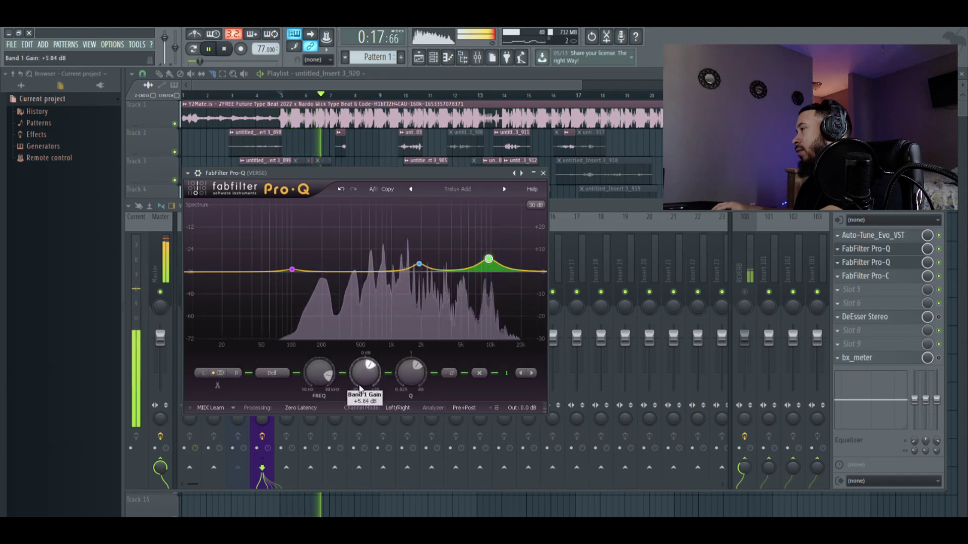
pyautogui.rightClick(419, 264)
pyautogui.click(432, 273)
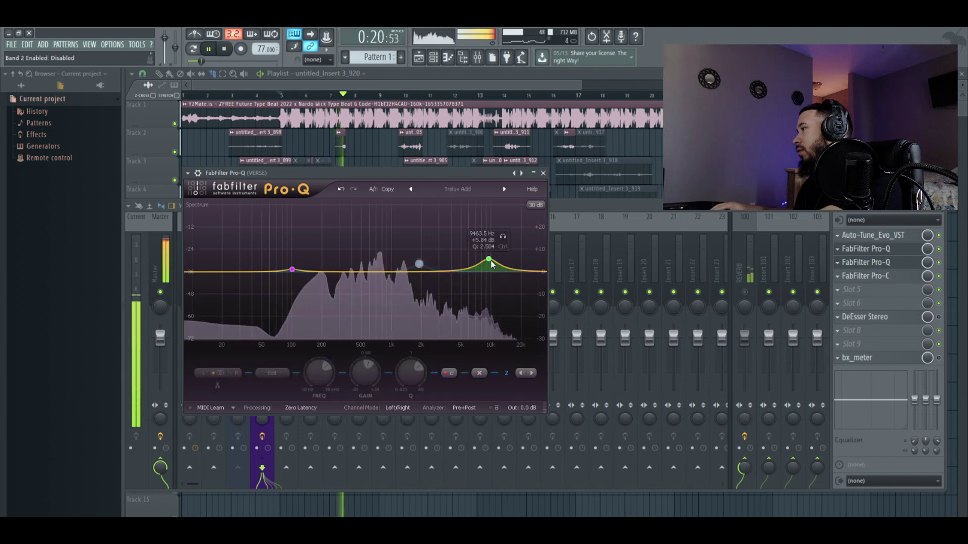
pyautogui.moveTo(489, 259); pyautogui.dragTo(488, 193)
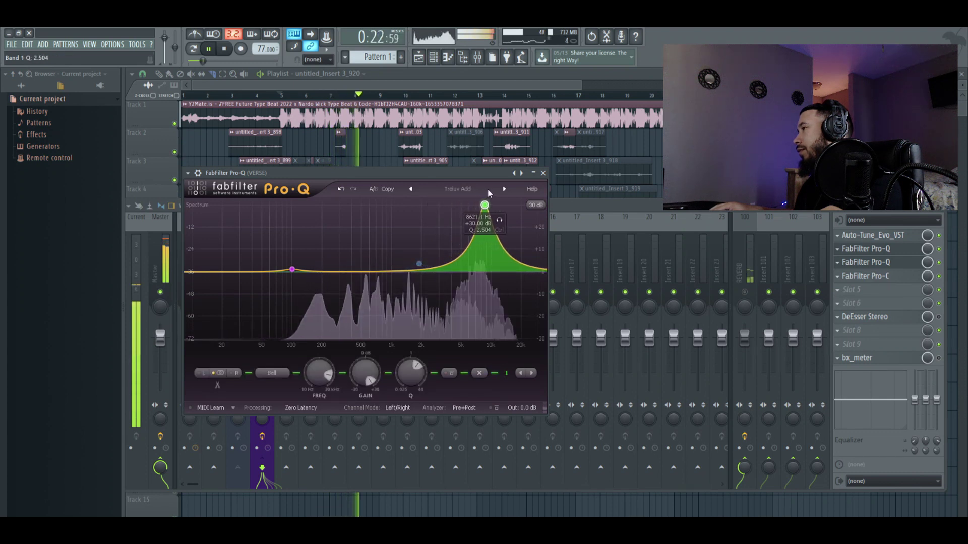
pyautogui.moveTo(366, 376); pyautogui.dragTo(359, 446)
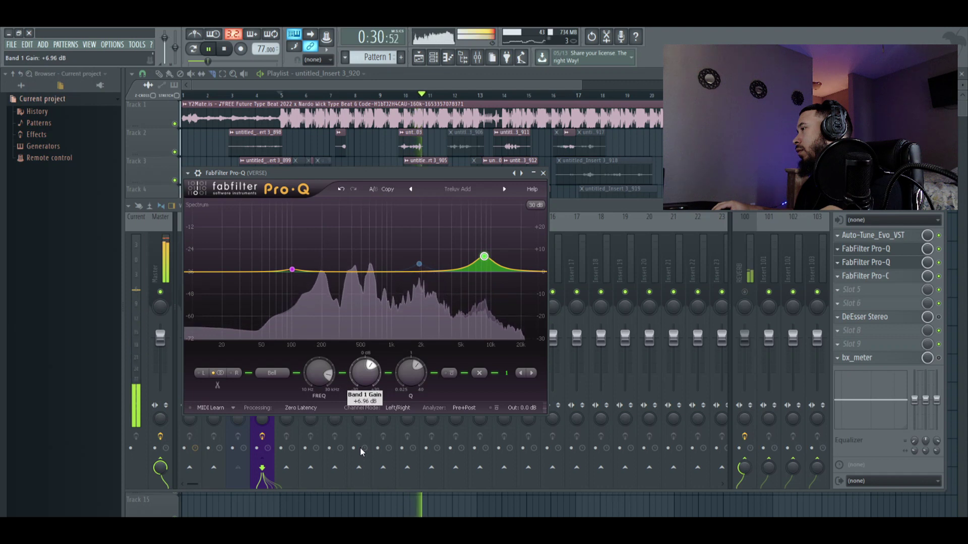
pyautogui.moveTo(421, 265)
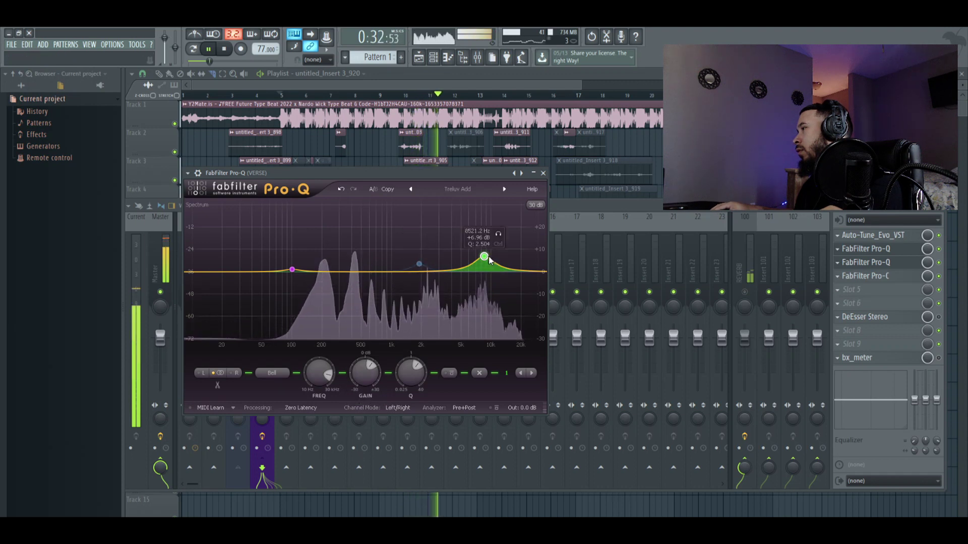
pyautogui.moveTo(368, 378)
pyautogui.moveTo(368, 378)
pyautogui.mouseDown()
pyautogui.moveTo(361, 399)
pyautogui.moveTo(366, 384)
pyautogui.mouseUp()
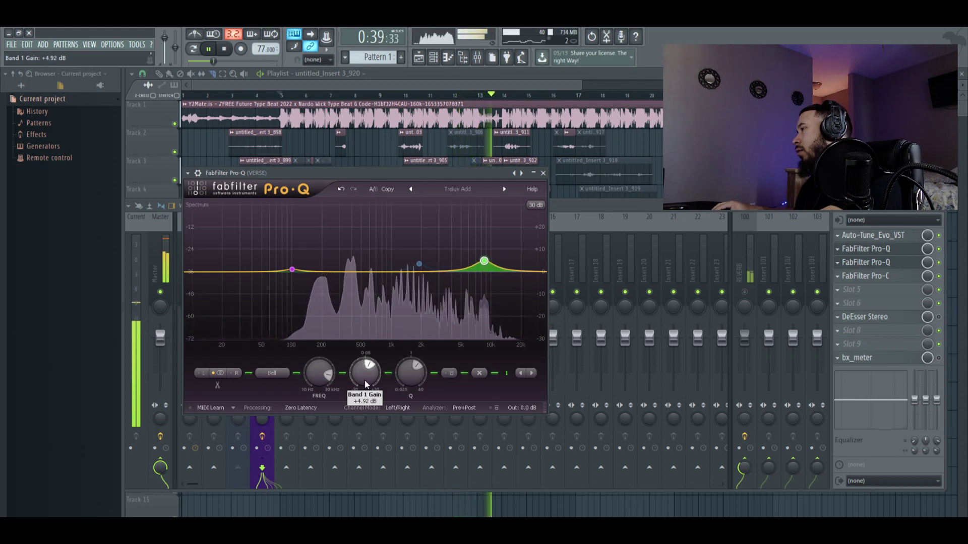
# Enable the second Pro-Q band as a bell at 2337 Hz with +2.95 dB gain.
pyautogui.rightClick(420, 264)
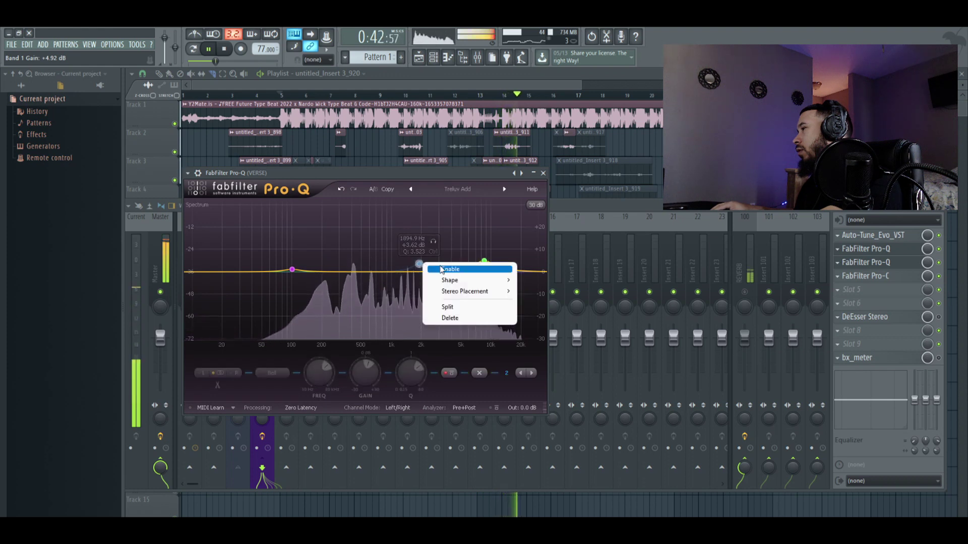
pyautogui.click(446, 269)
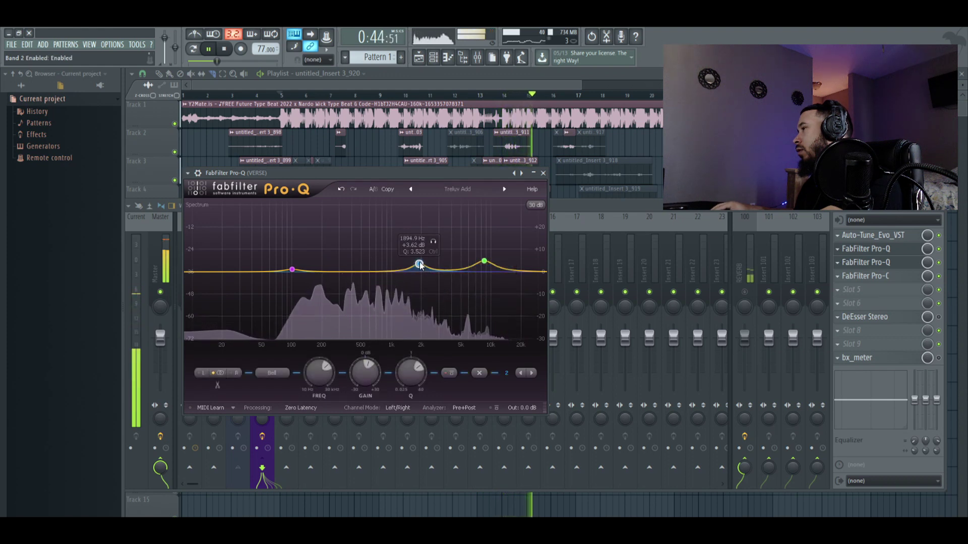
pyautogui.moveTo(419, 263); pyautogui.dragTo(430, 171)
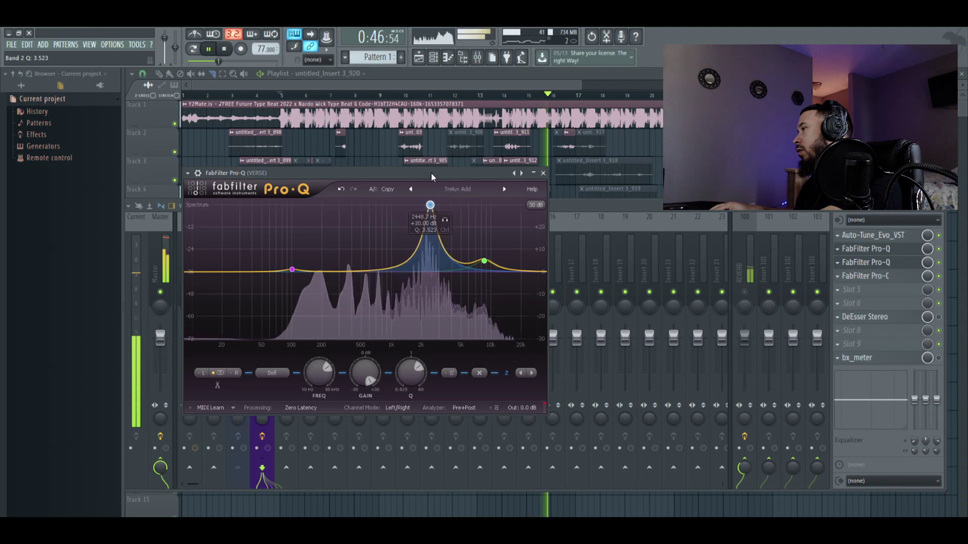
pyautogui.moveTo(365, 373)
pyautogui.mouseDown()
pyautogui.moveTo(348, 437)
pyautogui.moveTo(366, 379)
pyautogui.mouseUp()
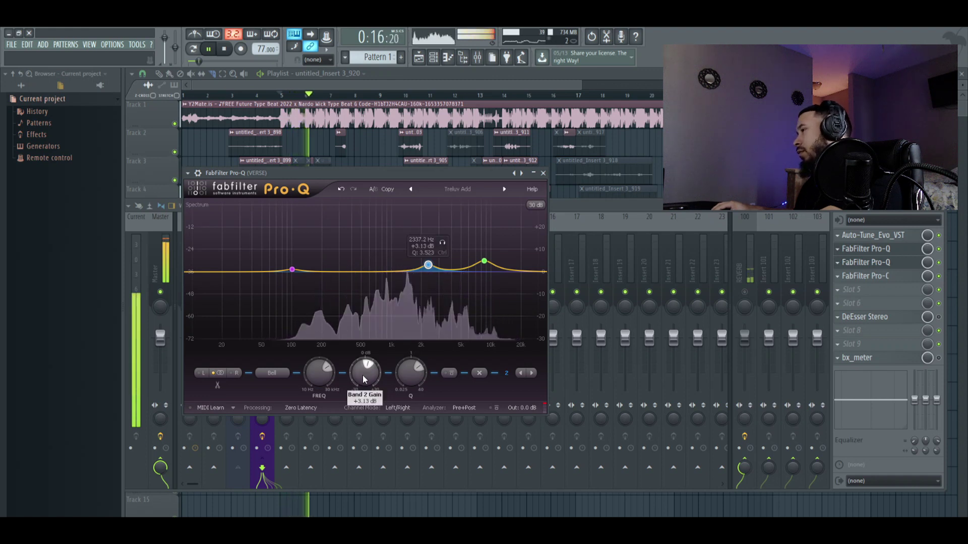
pyautogui.moveTo(364, 377); pyautogui.dragTo(364, 379)
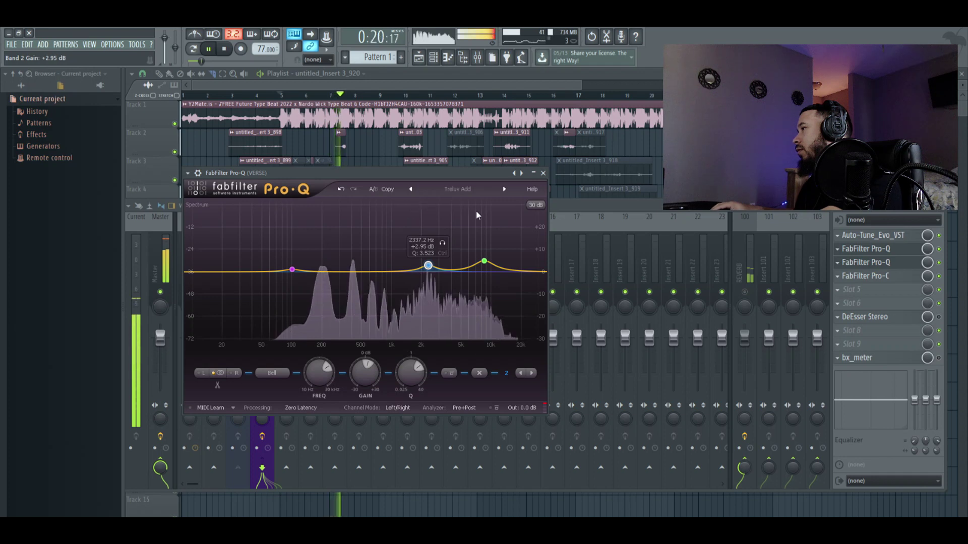
# Close Pro-Q, bring up the VERSE track's Clean-style Pro-C compressor, and stop playback.
pyautogui.click(545, 173)
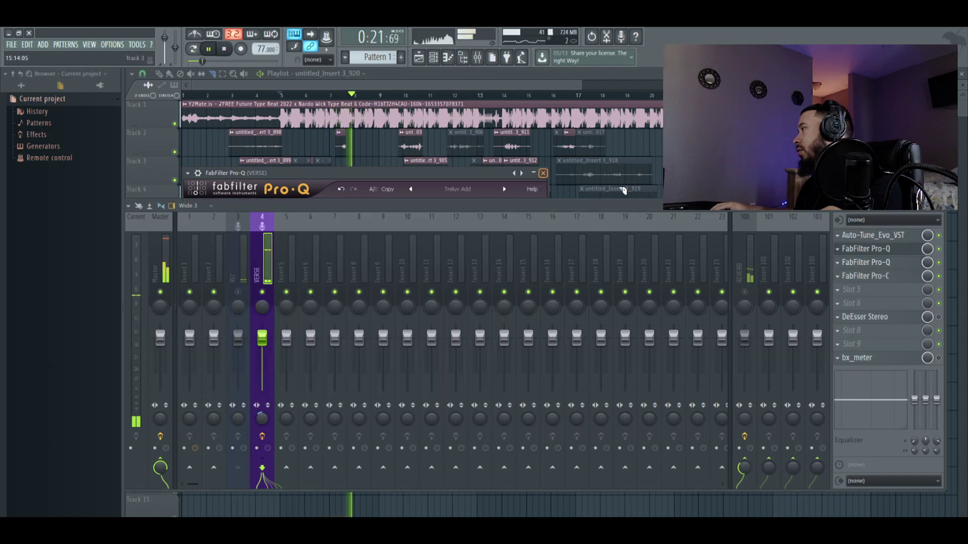
pyautogui.click(881, 276)
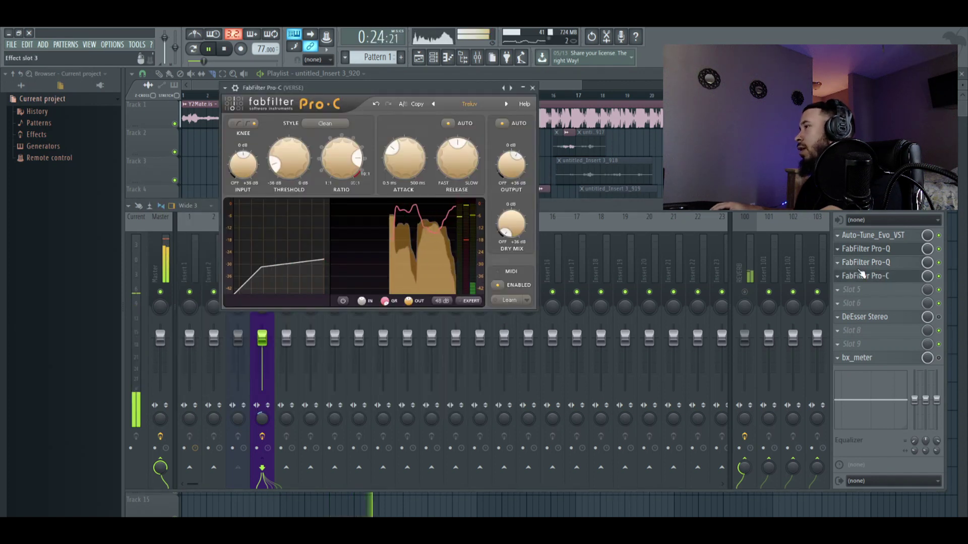
pyautogui.press('space')
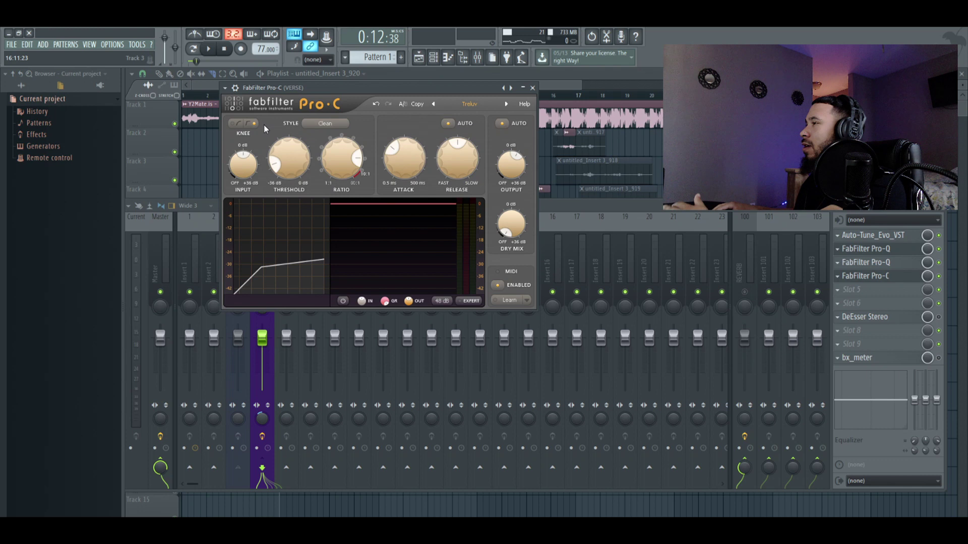
# Set the Pro-C threshold from about -31.3 dB to -27.18 dB while auditioning the vocals.
pyautogui.moveTo(253, 123)
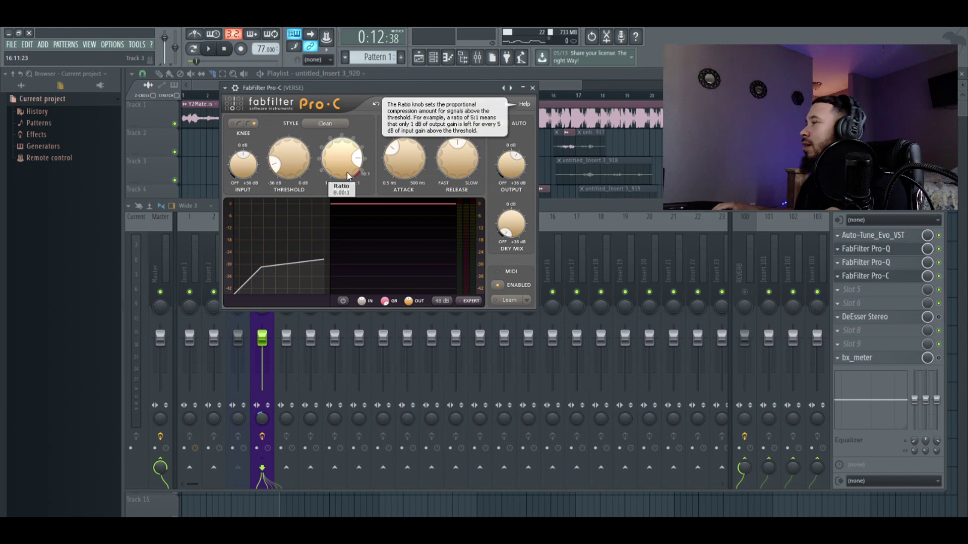
pyautogui.moveTo(345, 180)
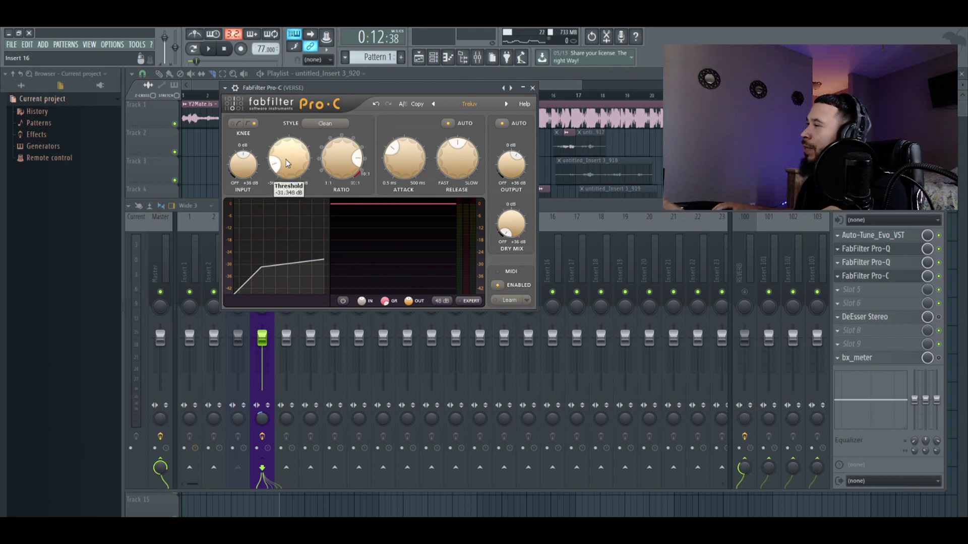
pyautogui.moveTo(286, 162)
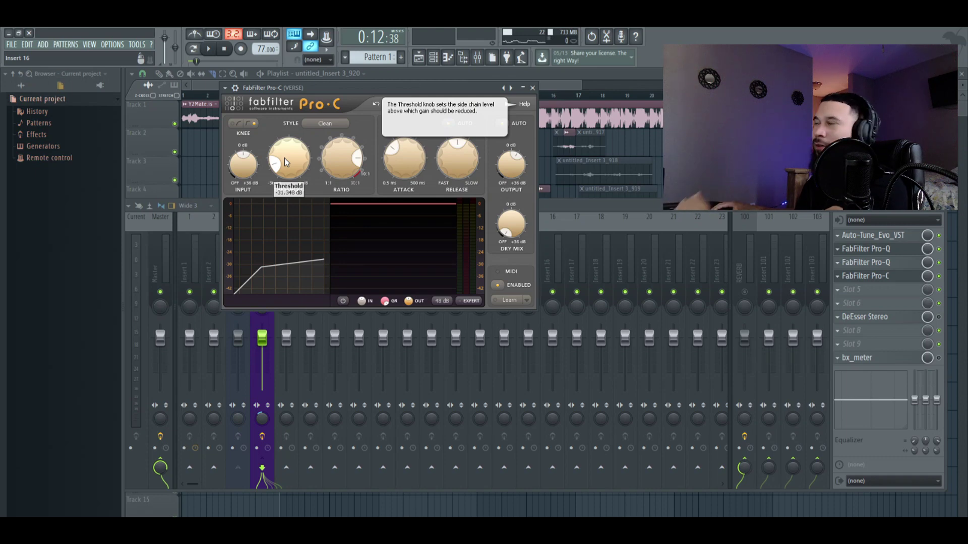
pyautogui.press('space')
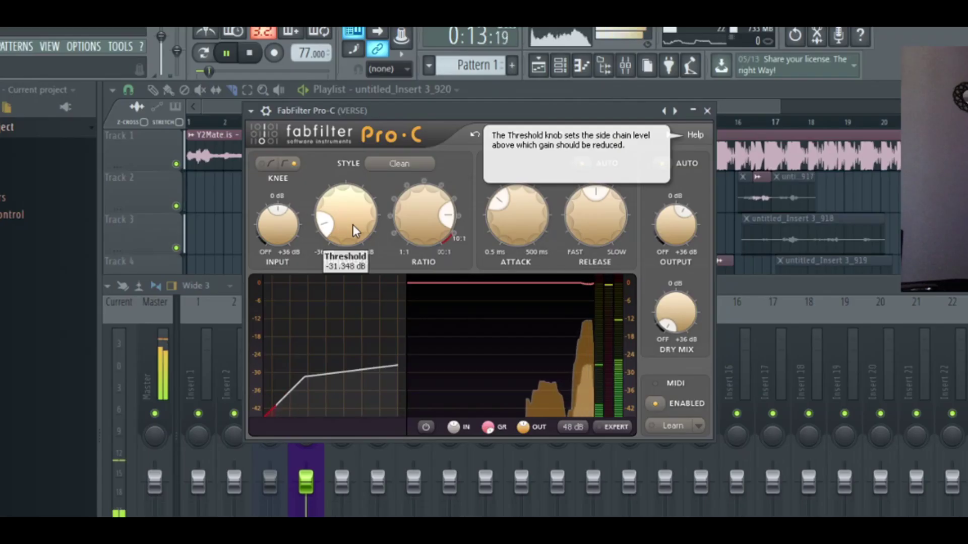
pyautogui.moveTo(282, 164); pyautogui.dragTo(281, 160)
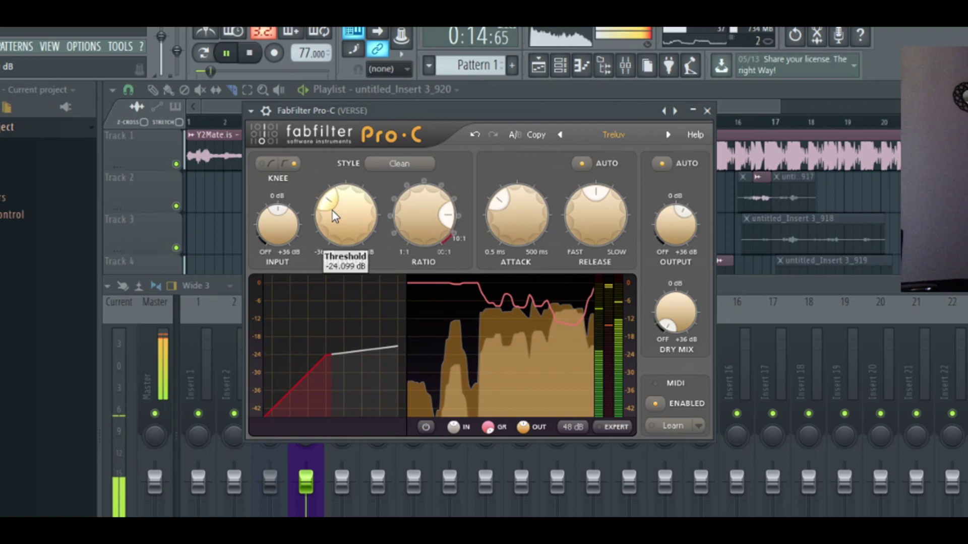
pyautogui.moveTo(333, 217); pyautogui.dragTo(331, 216)
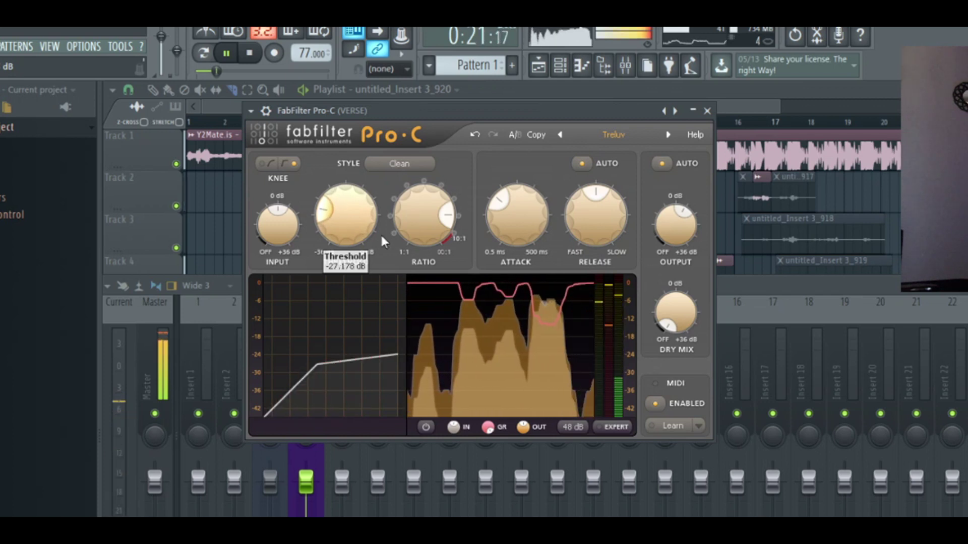
pyautogui.moveTo(438, 364)
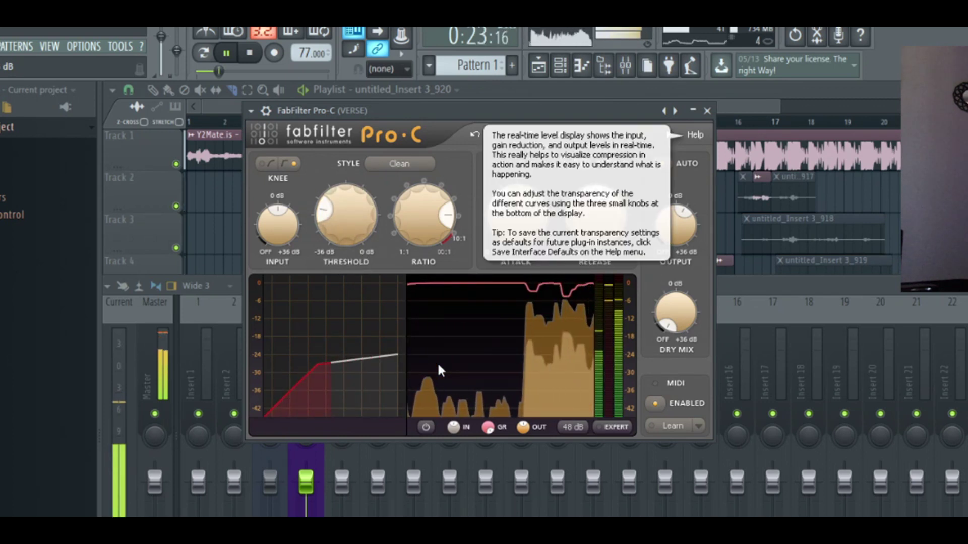
pyautogui.press('space')
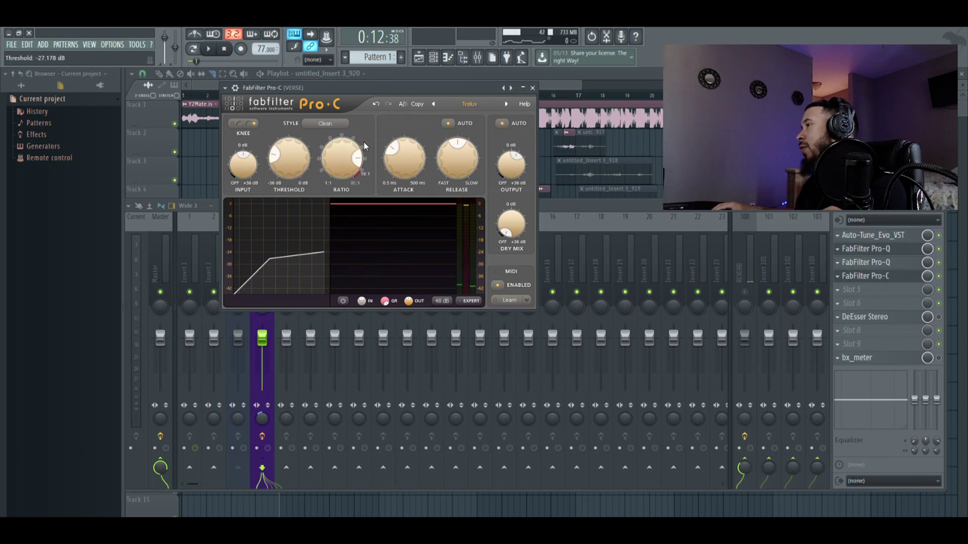
pyautogui.moveTo(518, 171)
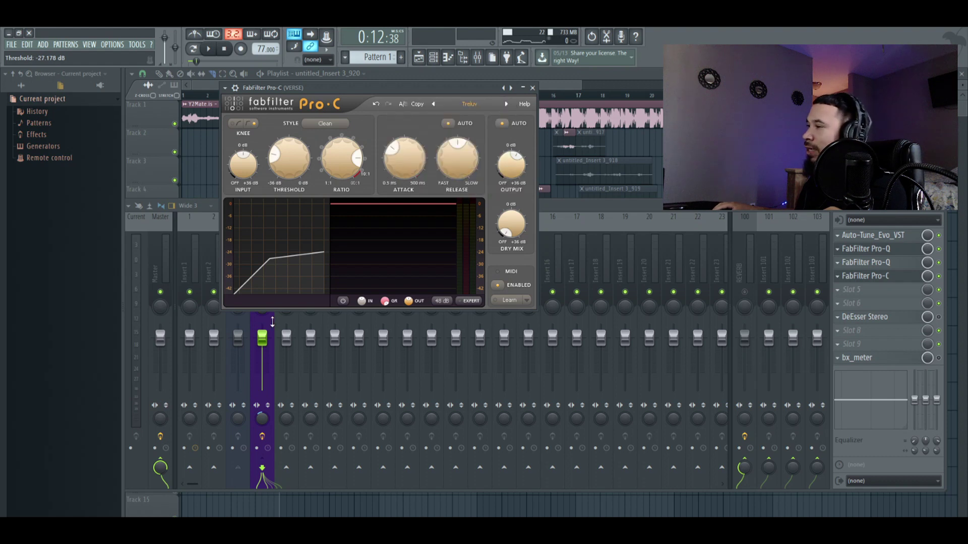
# Raise Pro-C's output gain to +7.58 dB during playback, then close the compressor and stop.
pyautogui.click(159, 424)
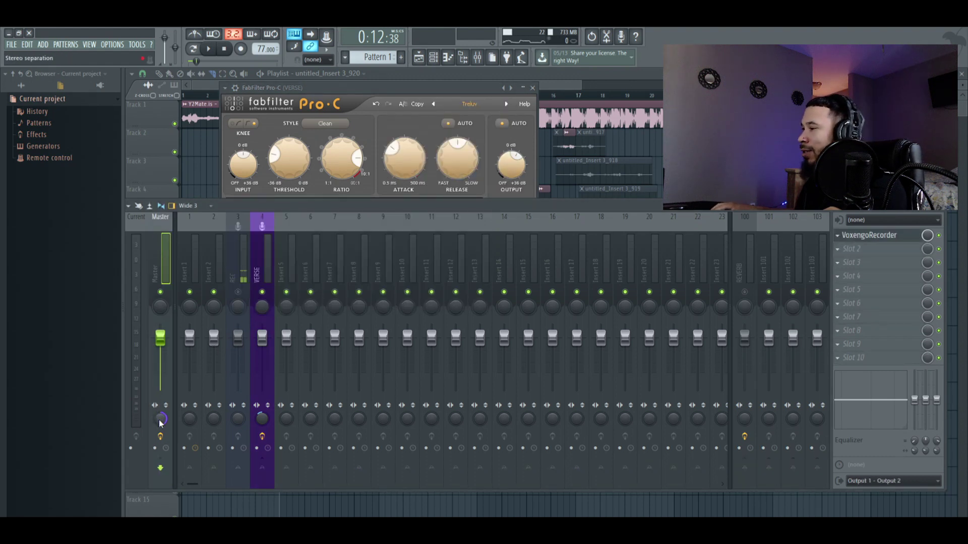
pyautogui.click(432, 88)
pyautogui.press('space')
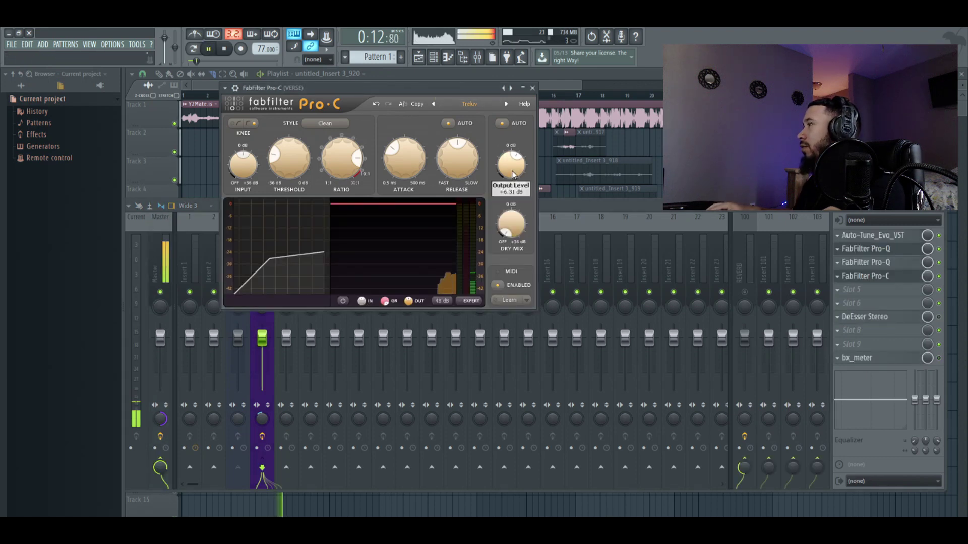
pyautogui.moveTo(515, 175); pyautogui.dragTo(513, 164)
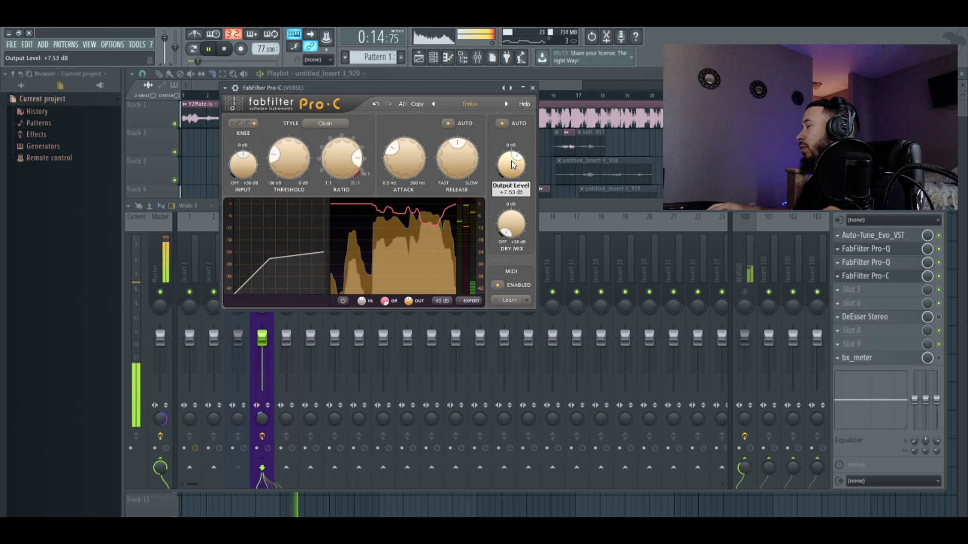
pyautogui.scroll(1, 513, 165)
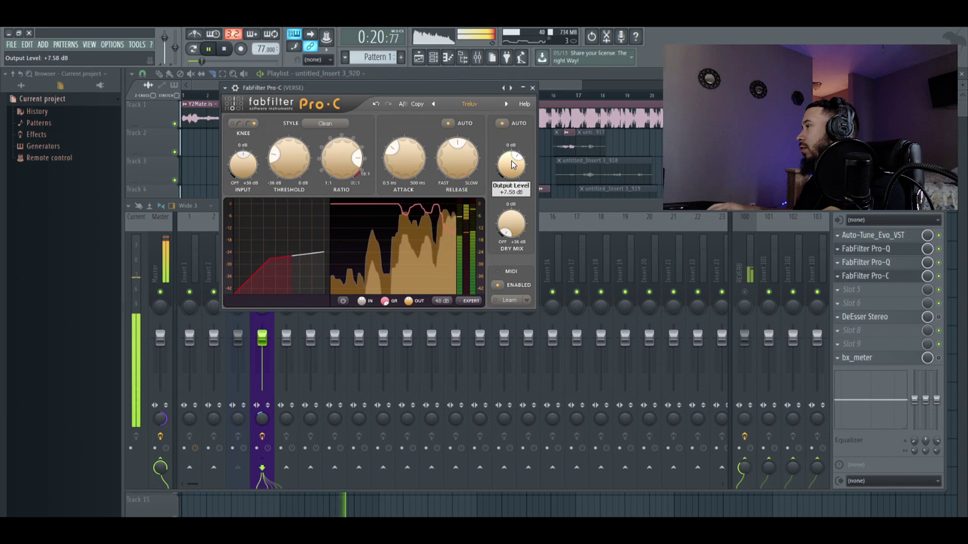
pyautogui.rightClick(160, 419)
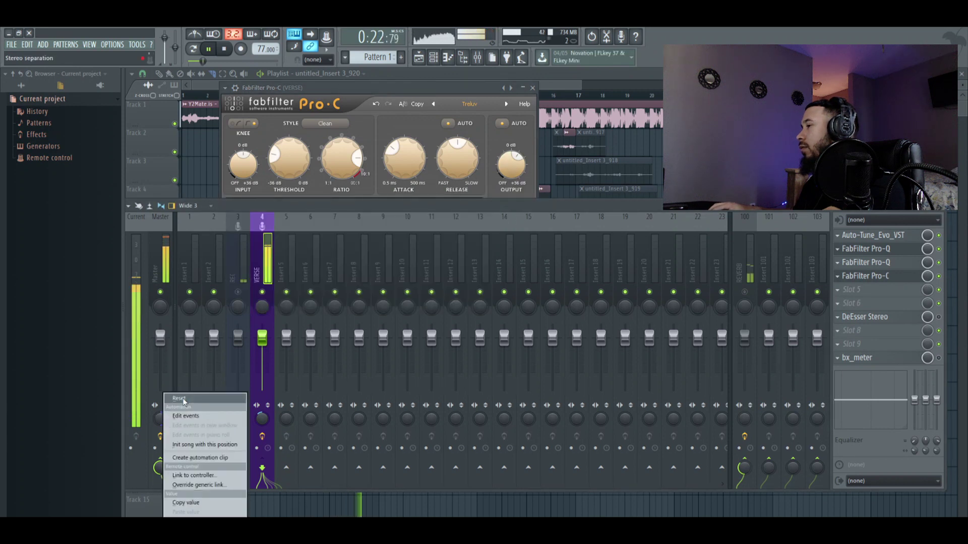
pyautogui.click(206, 381)
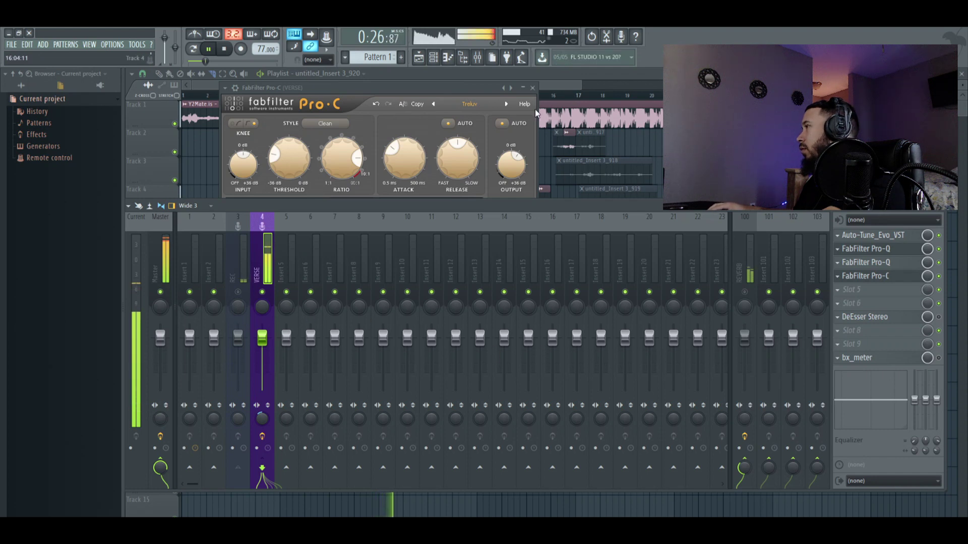
pyautogui.click(533, 88)
pyautogui.press('space')
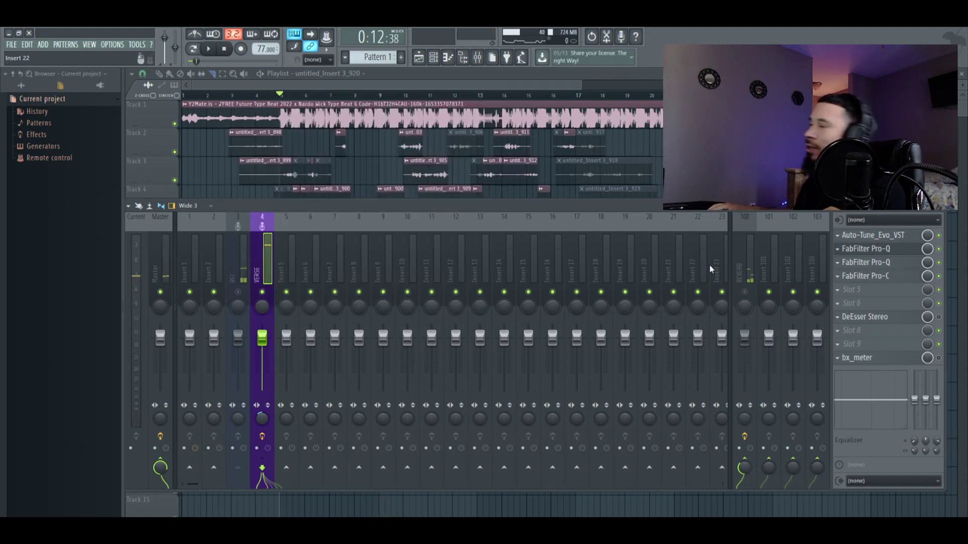
# Open the VERSE track's DeEsser Stereo plugin, set to Split mode with Audio monitor on.
pyautogui.click(889, 321)
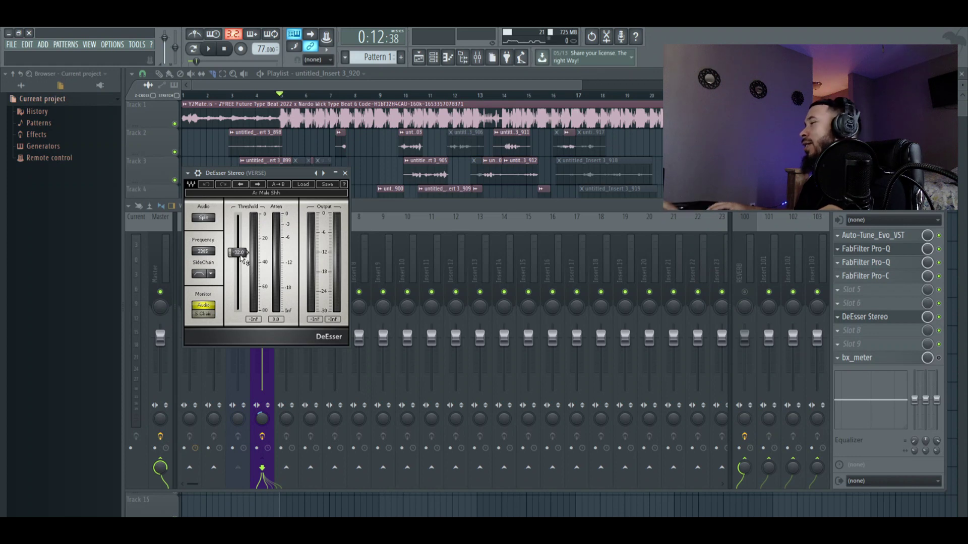
# Set the DeEsser threshold to about -30 during playback, then close its window.
pyautogui.press('space')
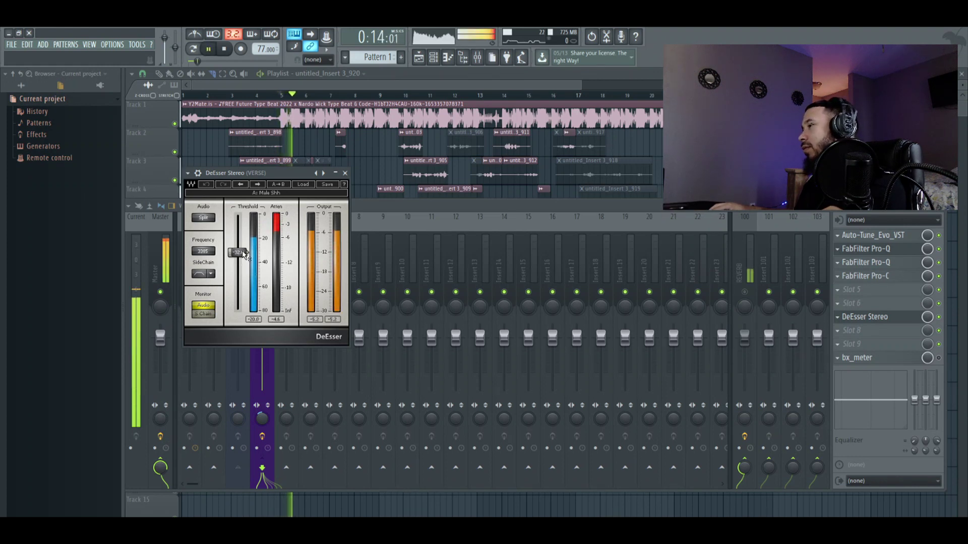
pyautogui.moveTo(238, 252)
pyautogui.mouseDown()
pyautogui.moveTo(238, 309)
pyautogui.moveTo(238, 252)
pyautogui.moveTo(247, 250)
pyautogui.mouseUp()
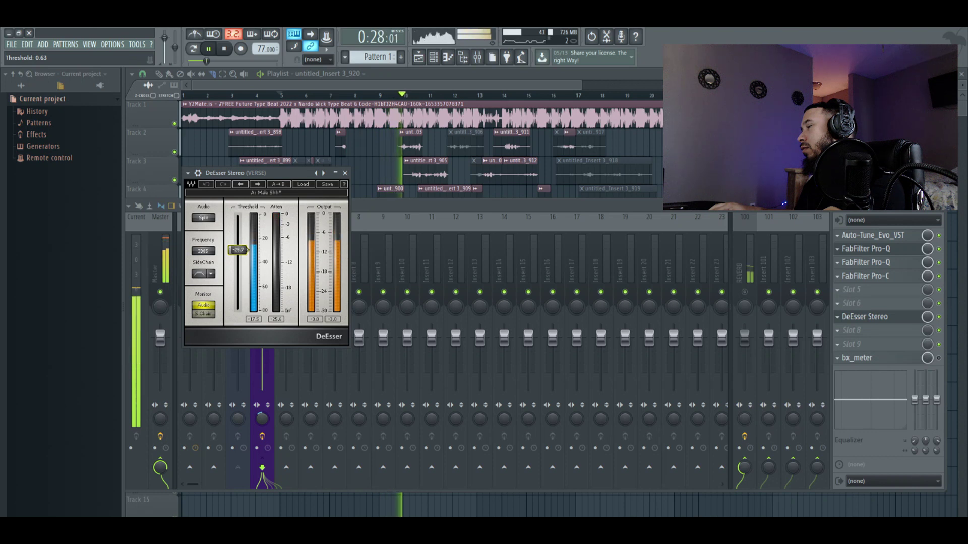
pyautogui.moveTo(246, 249); pyautogui.dragTo(247, 250)
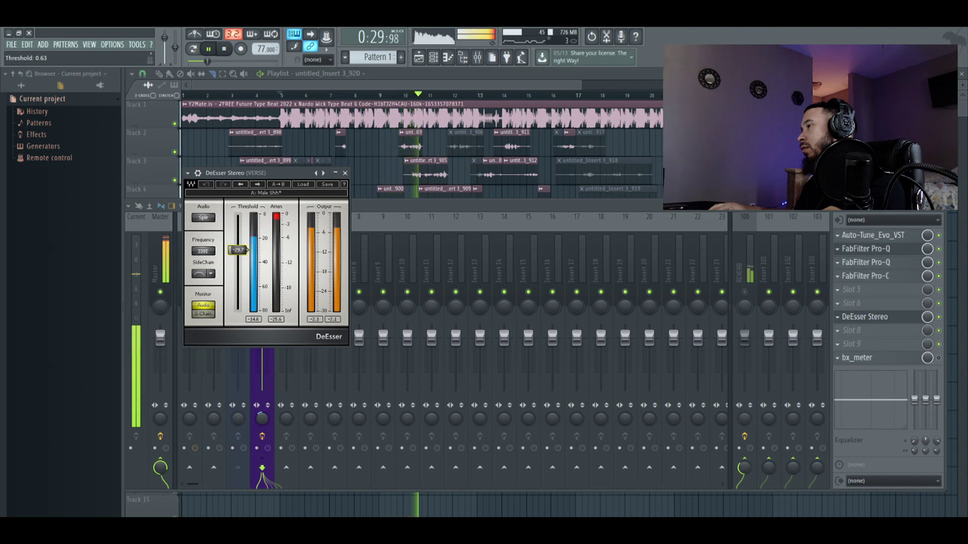
pyautogui.moveTo(247, 250); pyautogui.dragTo(245, 251)
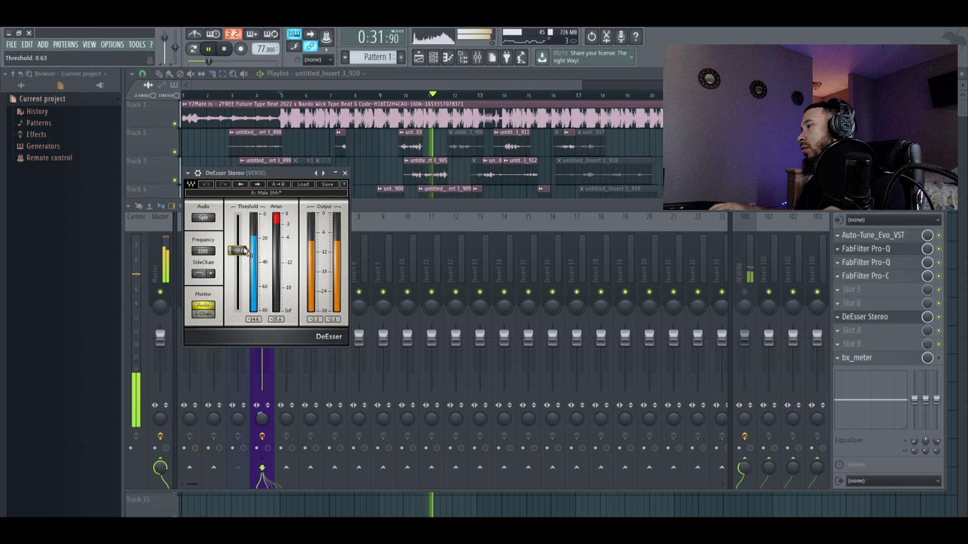
pyautogui.click(346, 174)
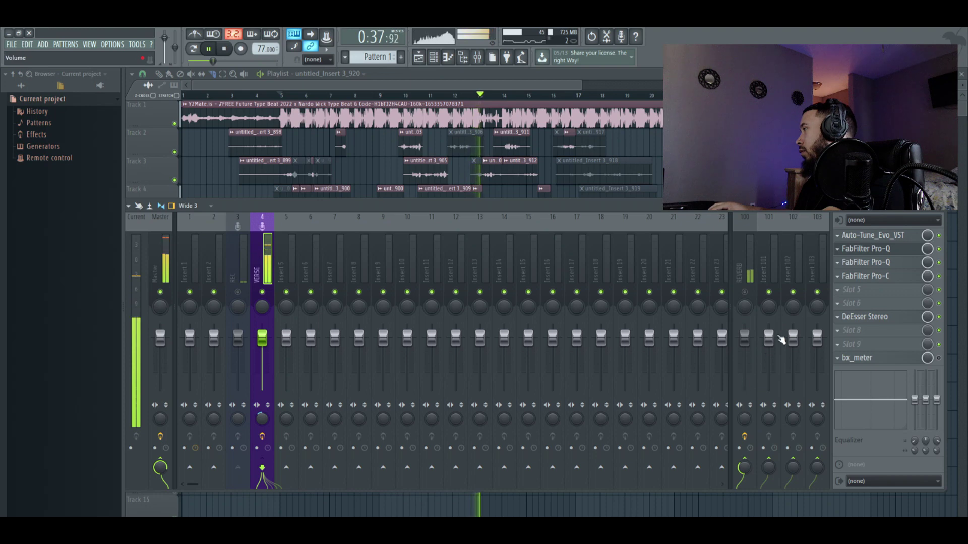
# Select the REVERB bus, stop playback, and open its ValhallaVintageVerb in Random Space mode.
pyautogui.click(745, 293)
pyautogui.press('space')
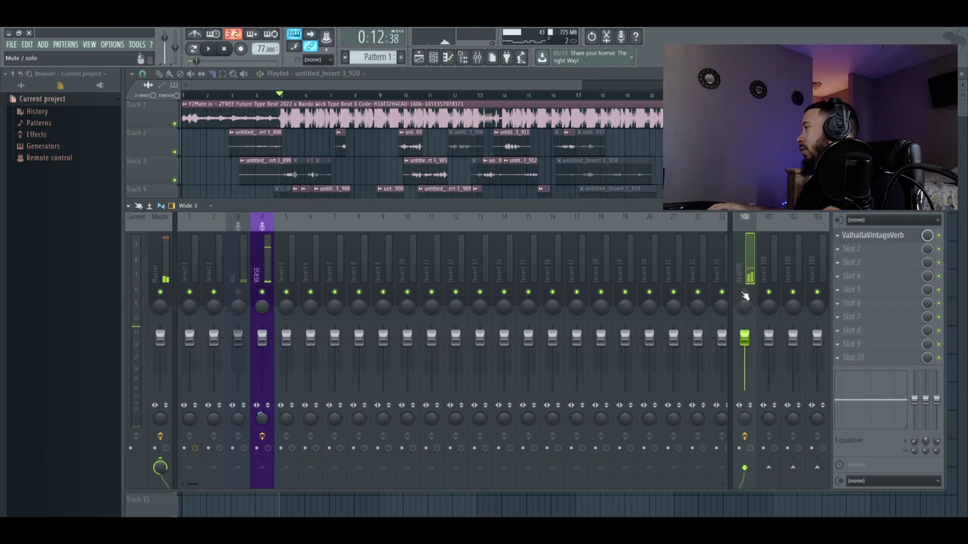
pyautogui.click(880, 235)
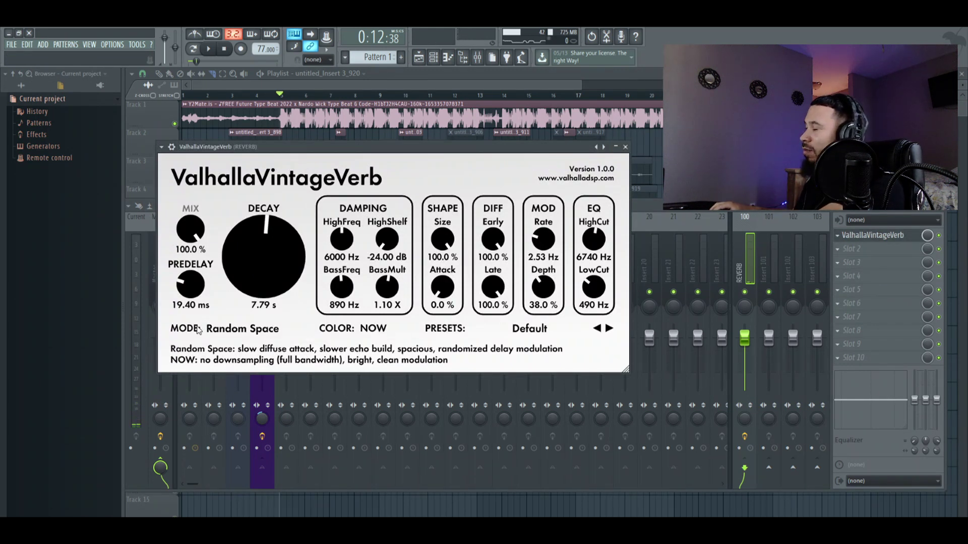
pyautogui.hotkey('alt', 'Tab')
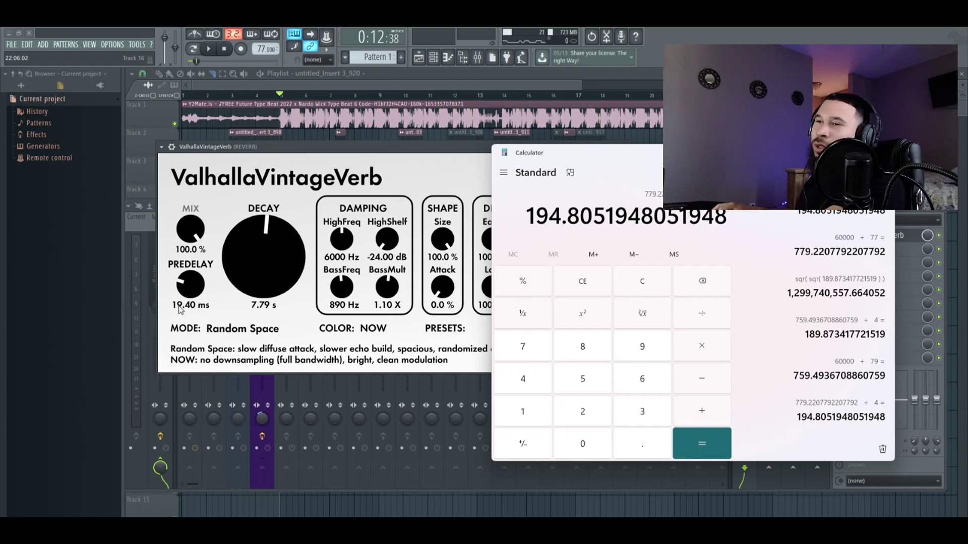
pyautogui.click(303, 156)
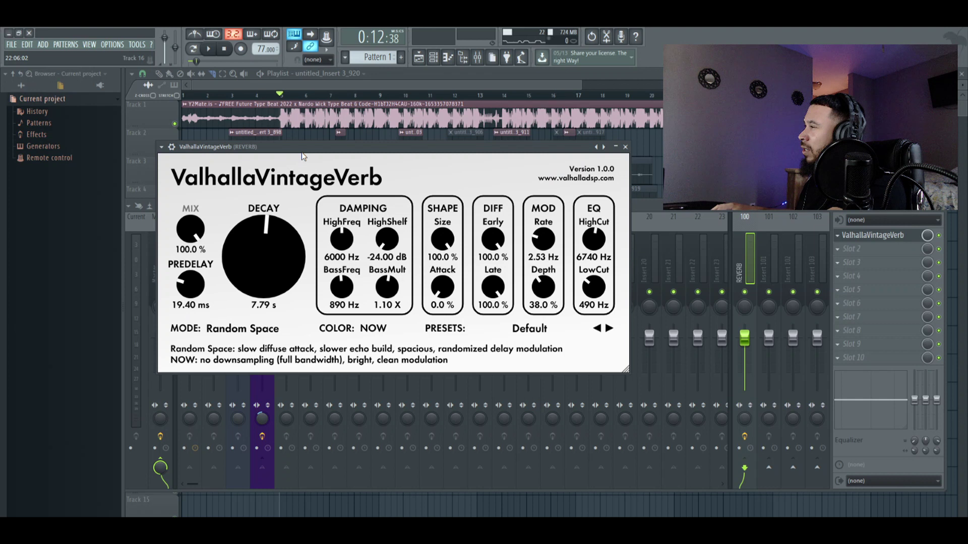
# Read the ValhallaVintageVerb knobs: 100% mix, 19.40 ms predelay, 7.79 s decay.
pyautogui.moveTo(444, 295)
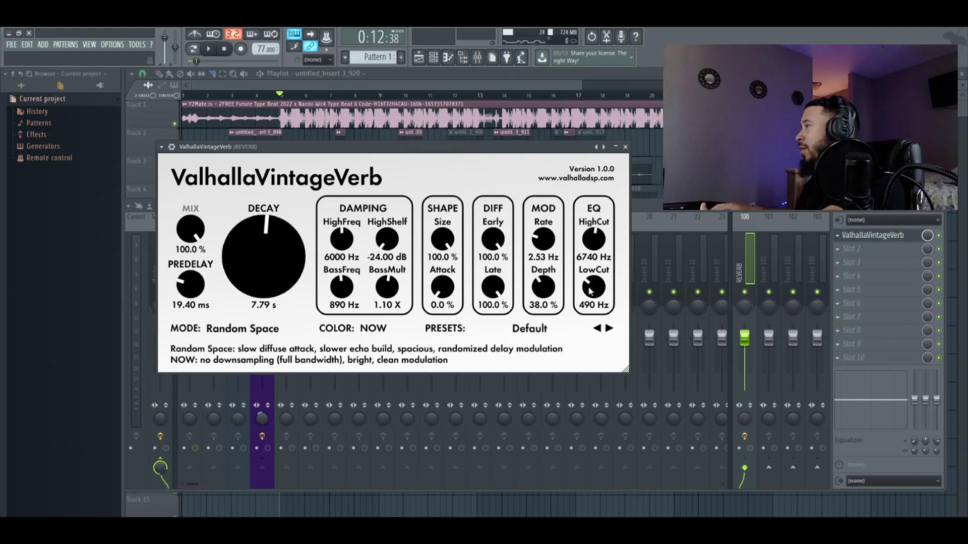
pyautogui.moveTo(588, 298)
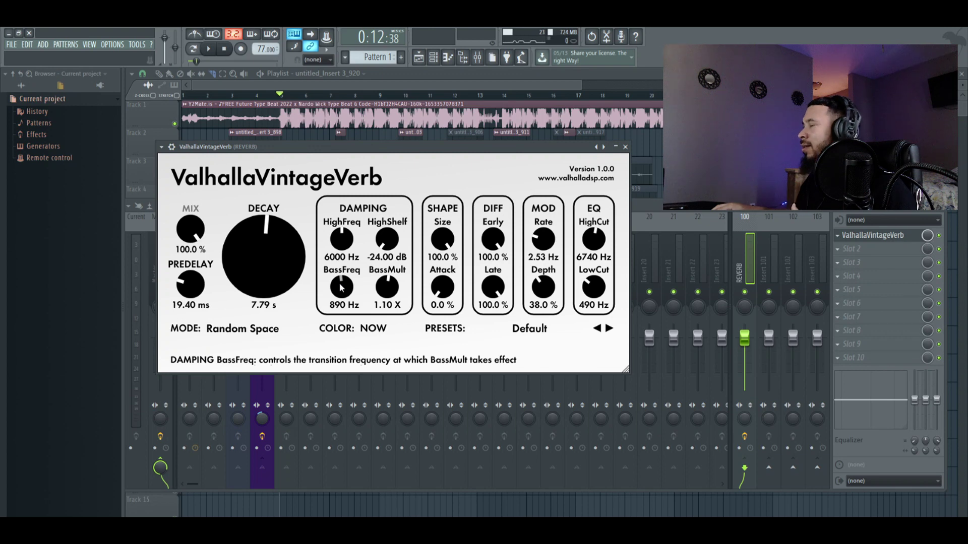
# Close ValhallaVintageVerb, start playback, and select the Master track, then the VERSE track.
pyautogui.click(625, 147)
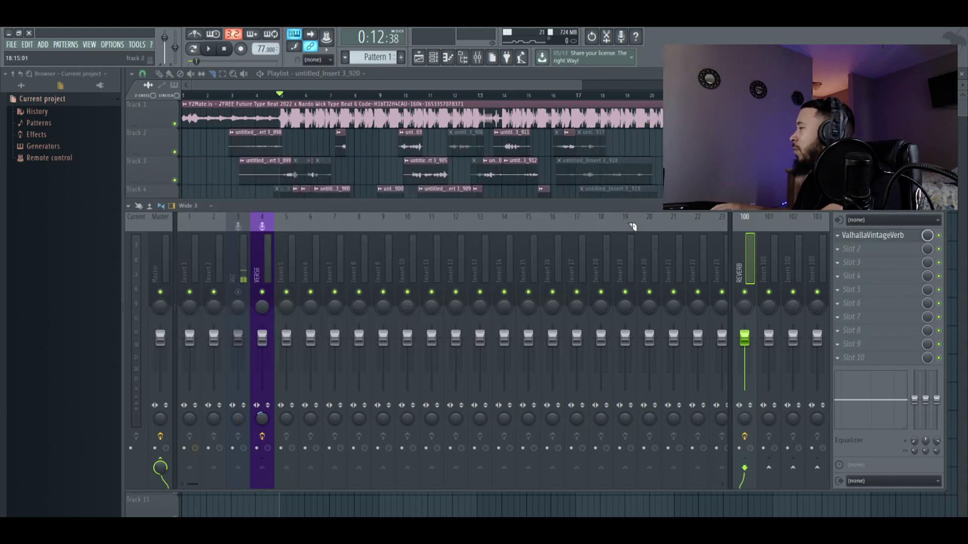
pyautogui.press('space')
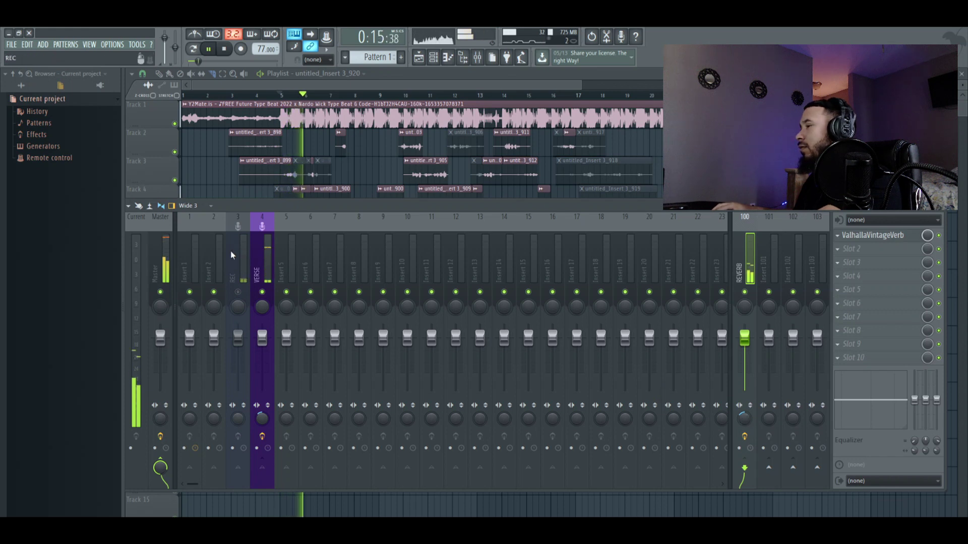
pyautogui.click(168, 260)
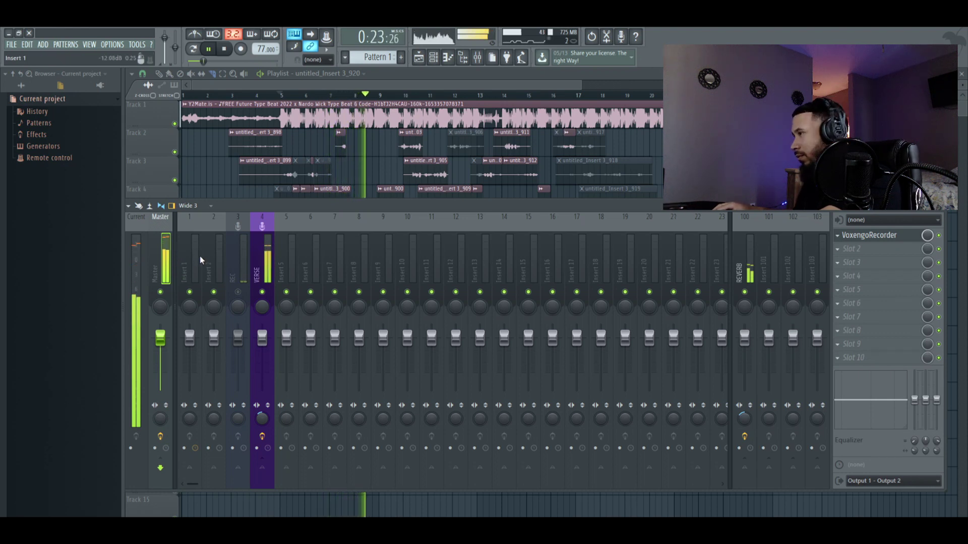
pyautogui.click(260, 272)
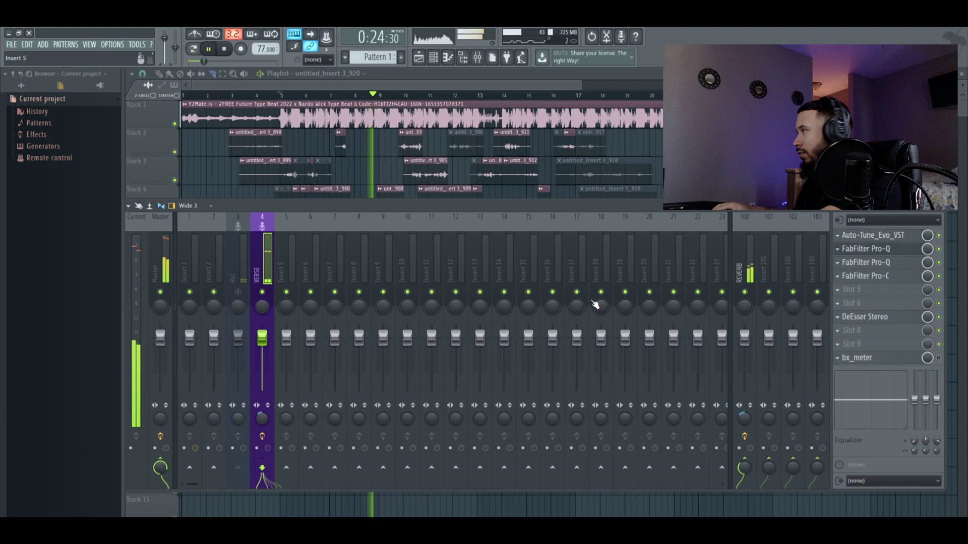
# Undo the second VERSE Pro-Q back through several earlier curves, then close it.
pyautogui.click(893, 265)
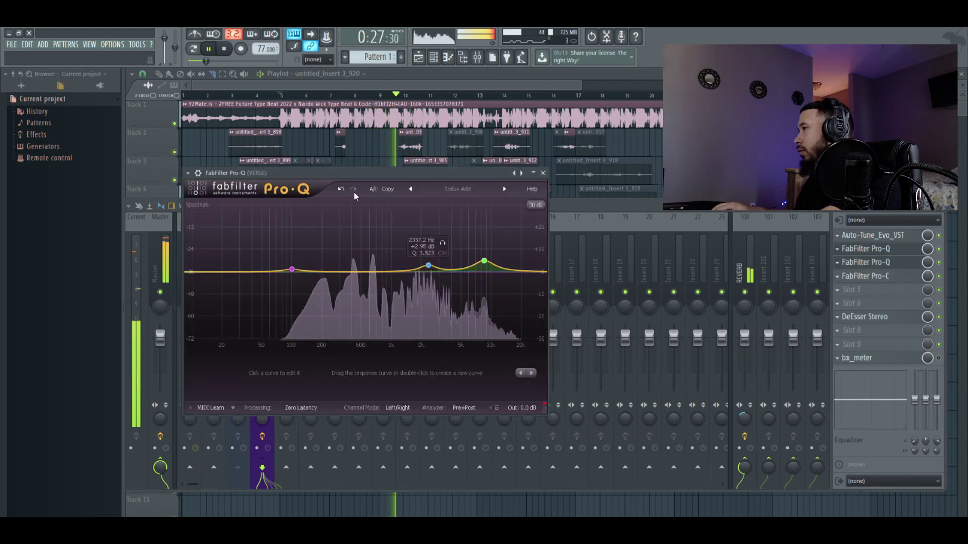
pyautogui.click(345, 188)
pyautogui.click(345, 189)
pyautogui.click(344, 189)
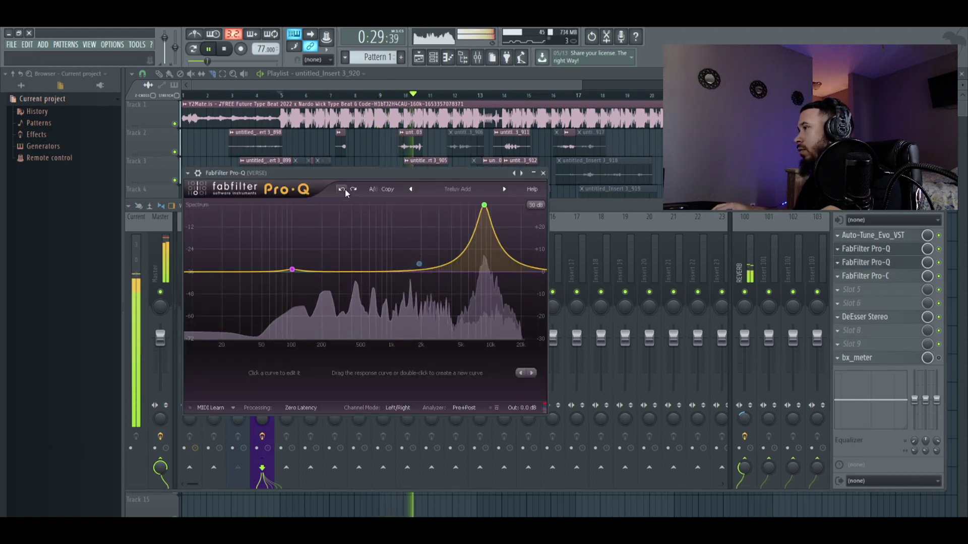
pyautogui.click(345, 188)
pyautogui.click(345, 188)
pyautogui.click(345, 189)
pyautogui.click(345, 188)
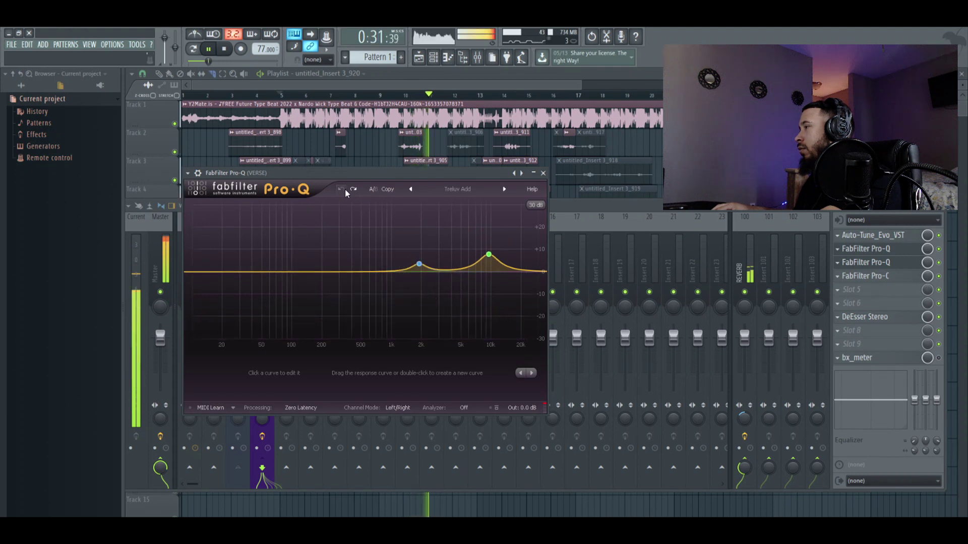
pyautogui.click(543, 175)
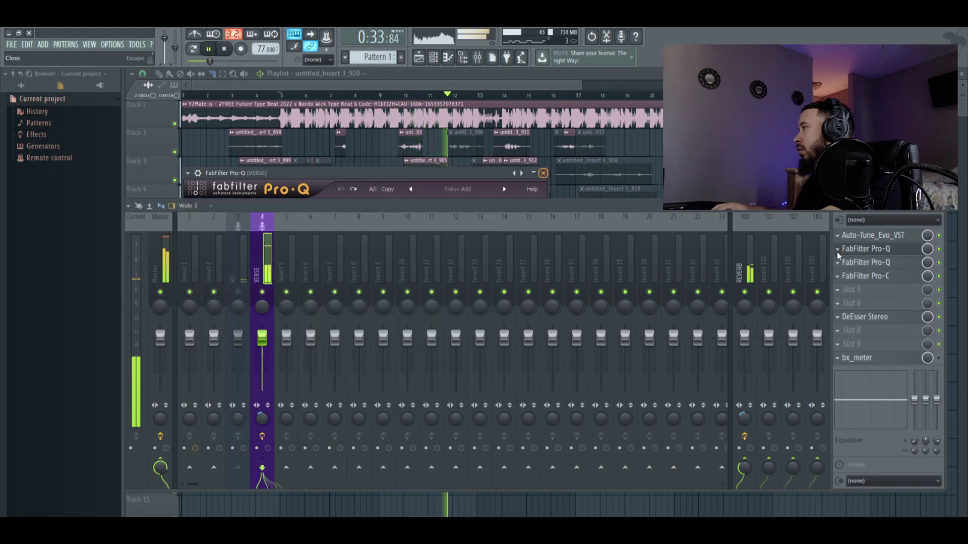
# Revert the first Pro-Q to the notched low-cut curve, turn off its analyzer, and close it.
pyautogui.click(872, 252)
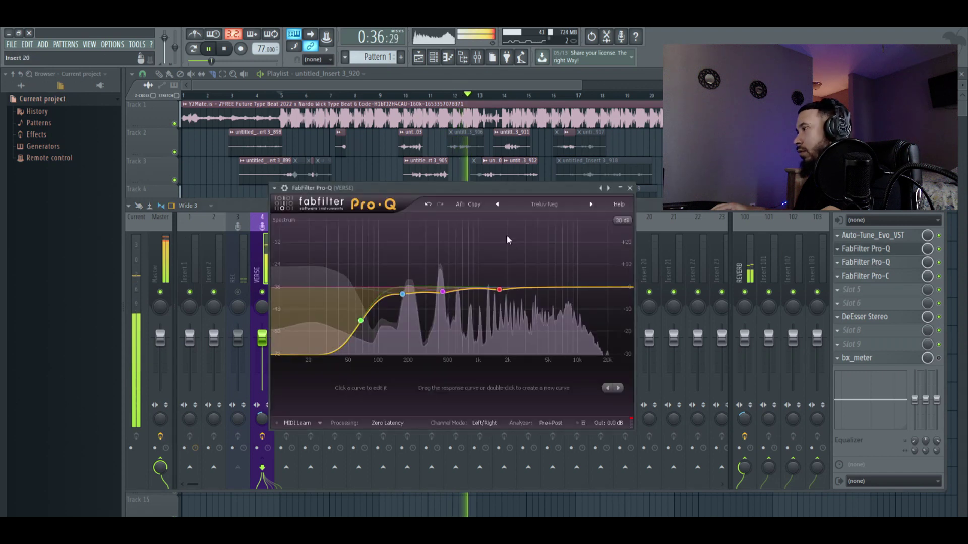
pyautogui.click(431, 208)
pyautogui.click(431, 208)
pyautogui.click(431, 208)
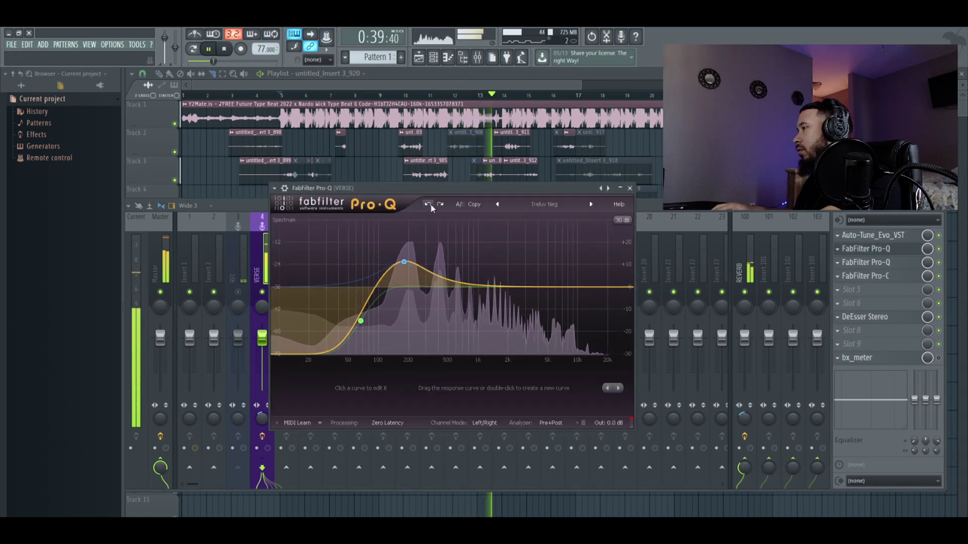
pyautogui.click(430, 207)
pyautogui.click(431, 208)
pyautogui.click(431, 207)
pyautogui.click(431, 207)
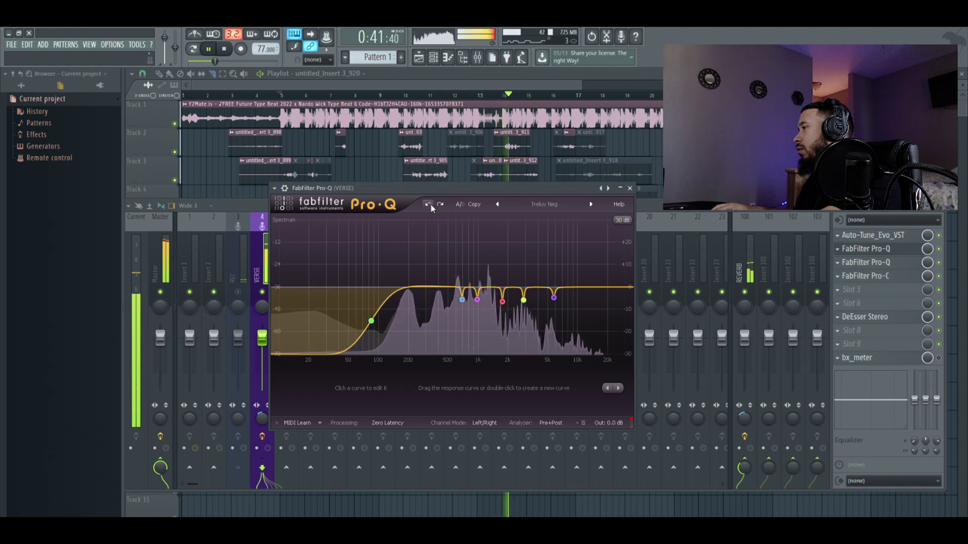
pyautogui.click(431, 207)
pyautogui.click(428, 204)
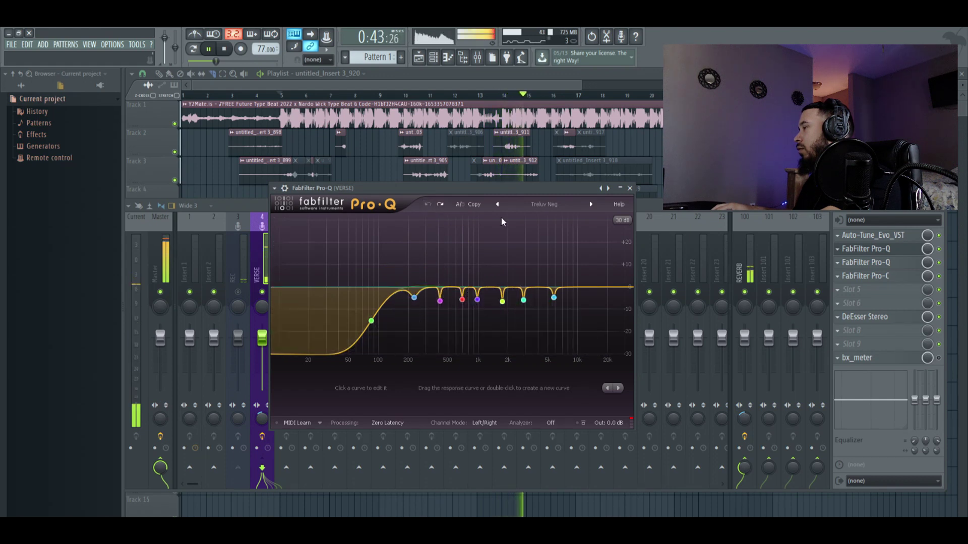
pyautogui.click(631, 188)
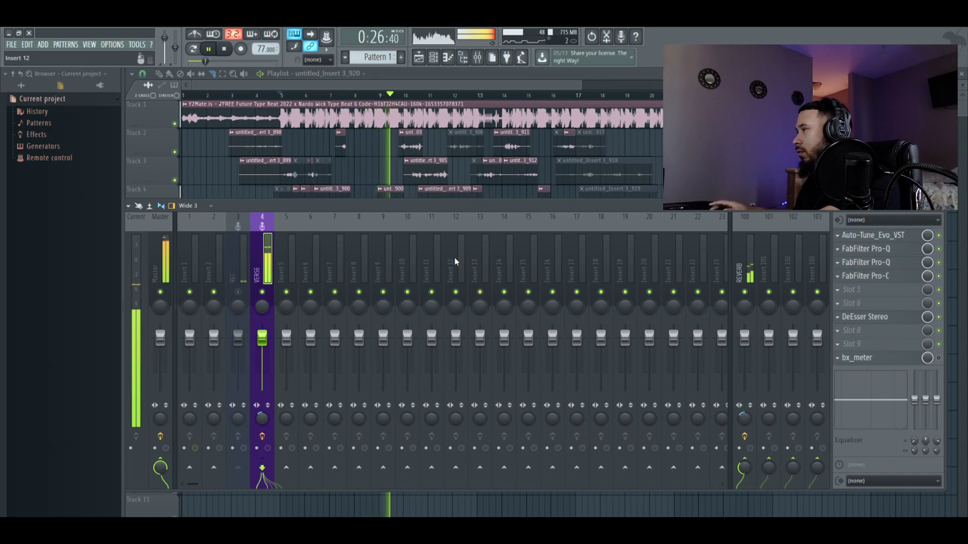
# Stop playback and hide the mixer with F9 to reveal the vocal playlist.
pyautogui.press('space')
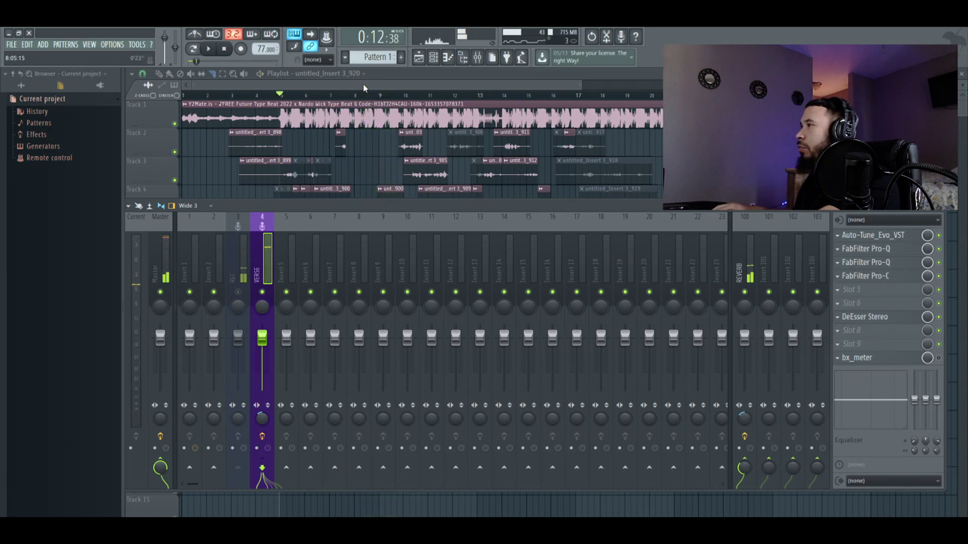
pyautogui.press('F9')
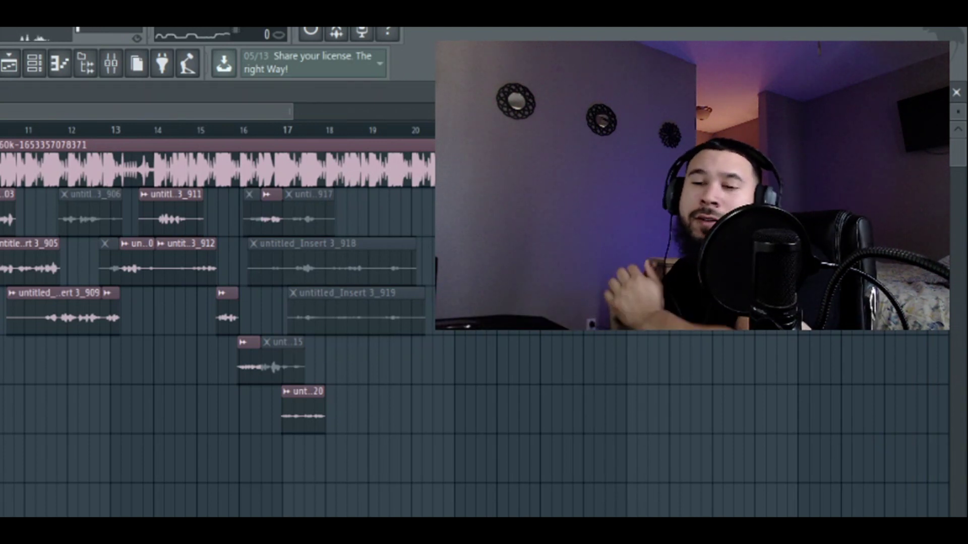